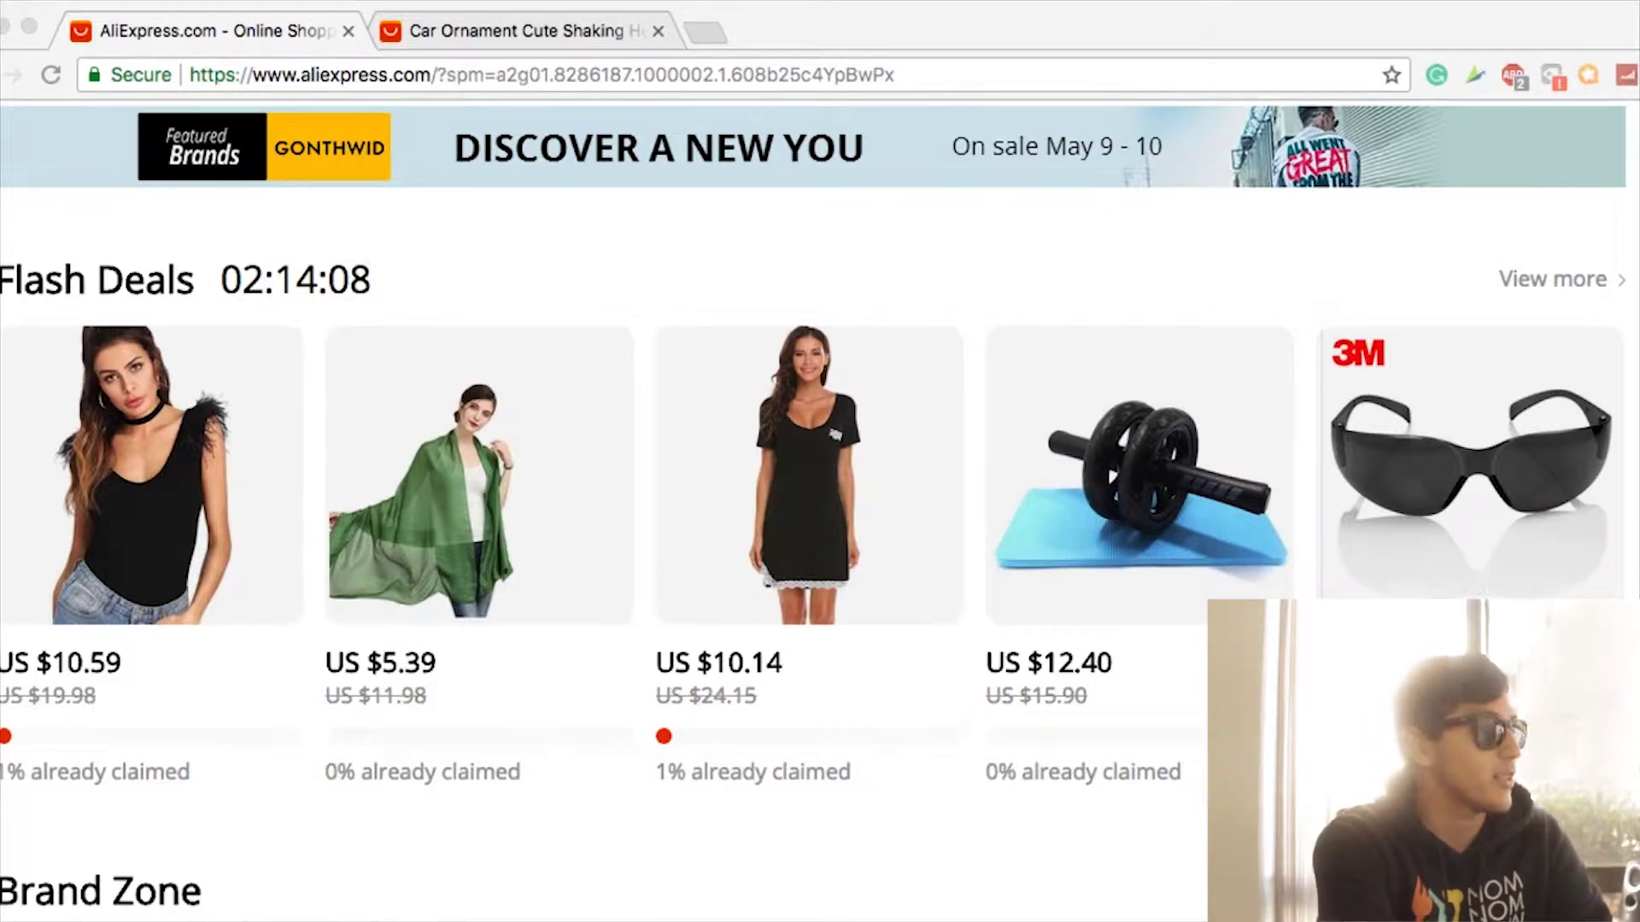
Reload the fashion sale tab, then go to the Baymax car ornament tab and read its description
{"action": "scroll", "coordinate": [820, 462], "scroll_direction": "up", "scroll_amount": 10}
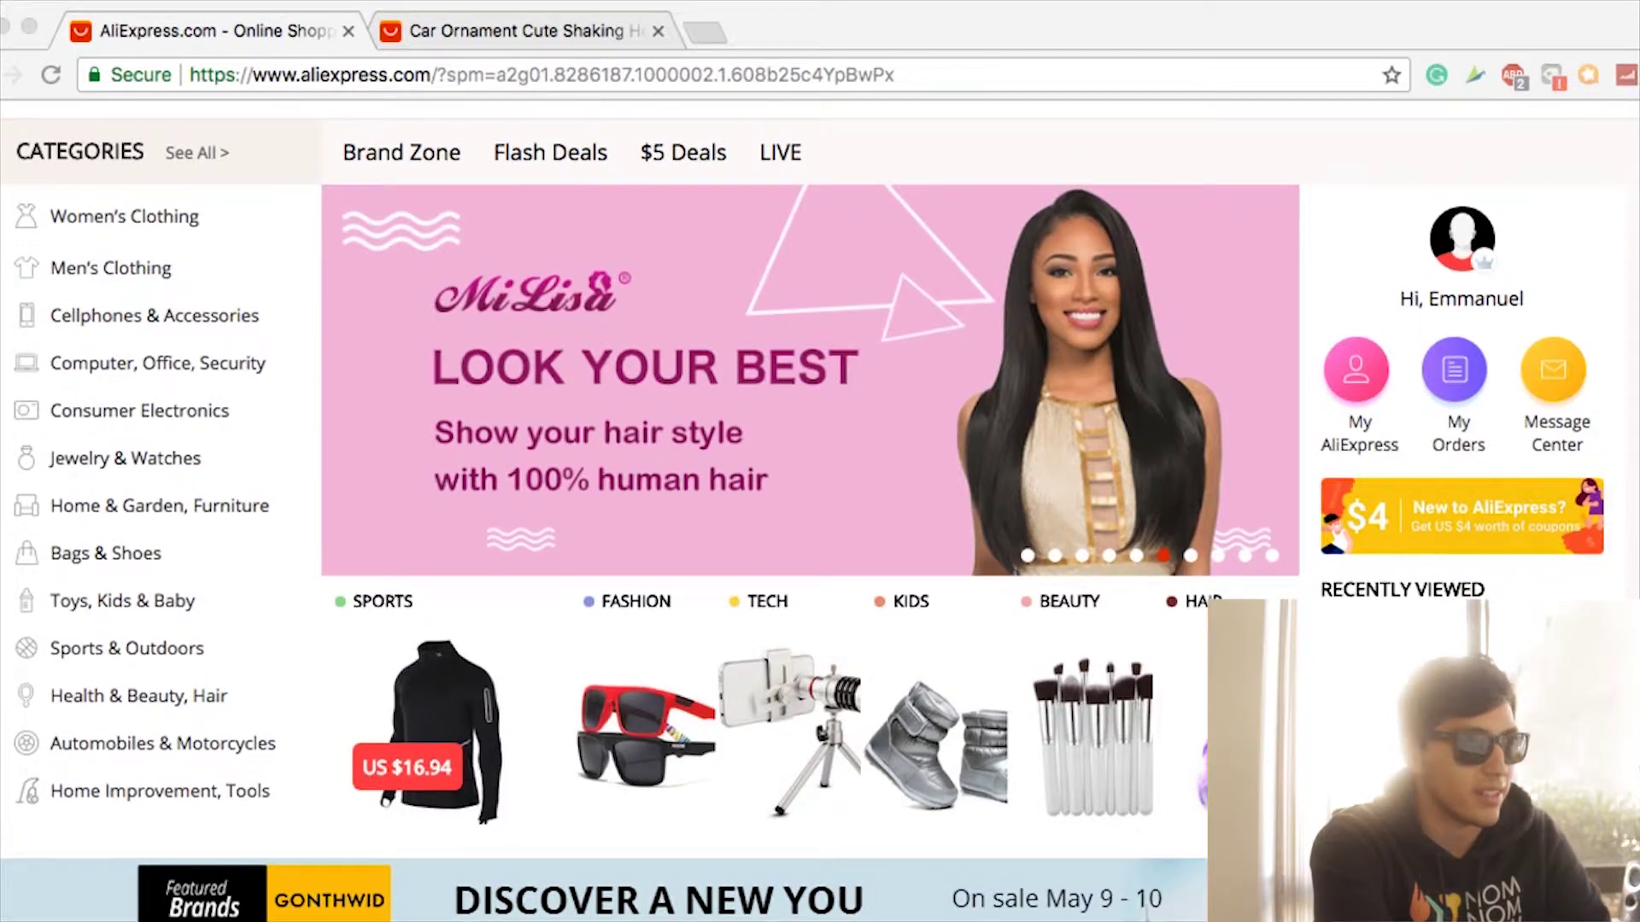
{"action": "key", "text": "super+r"}
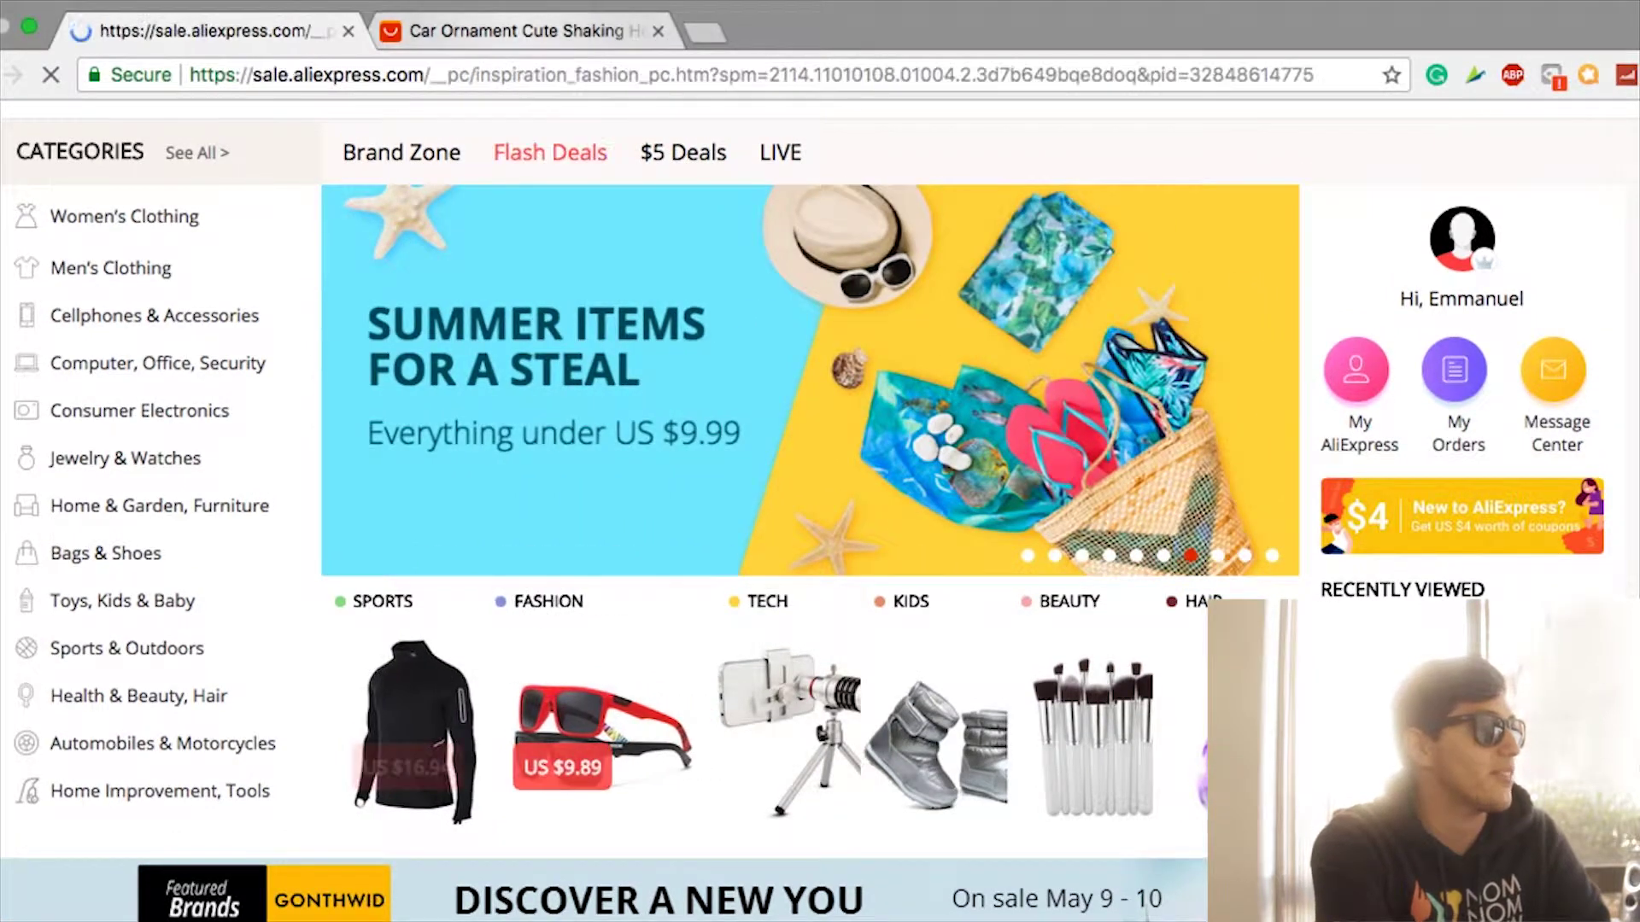
{"action": "key", "text": "ctrl+Tab"}
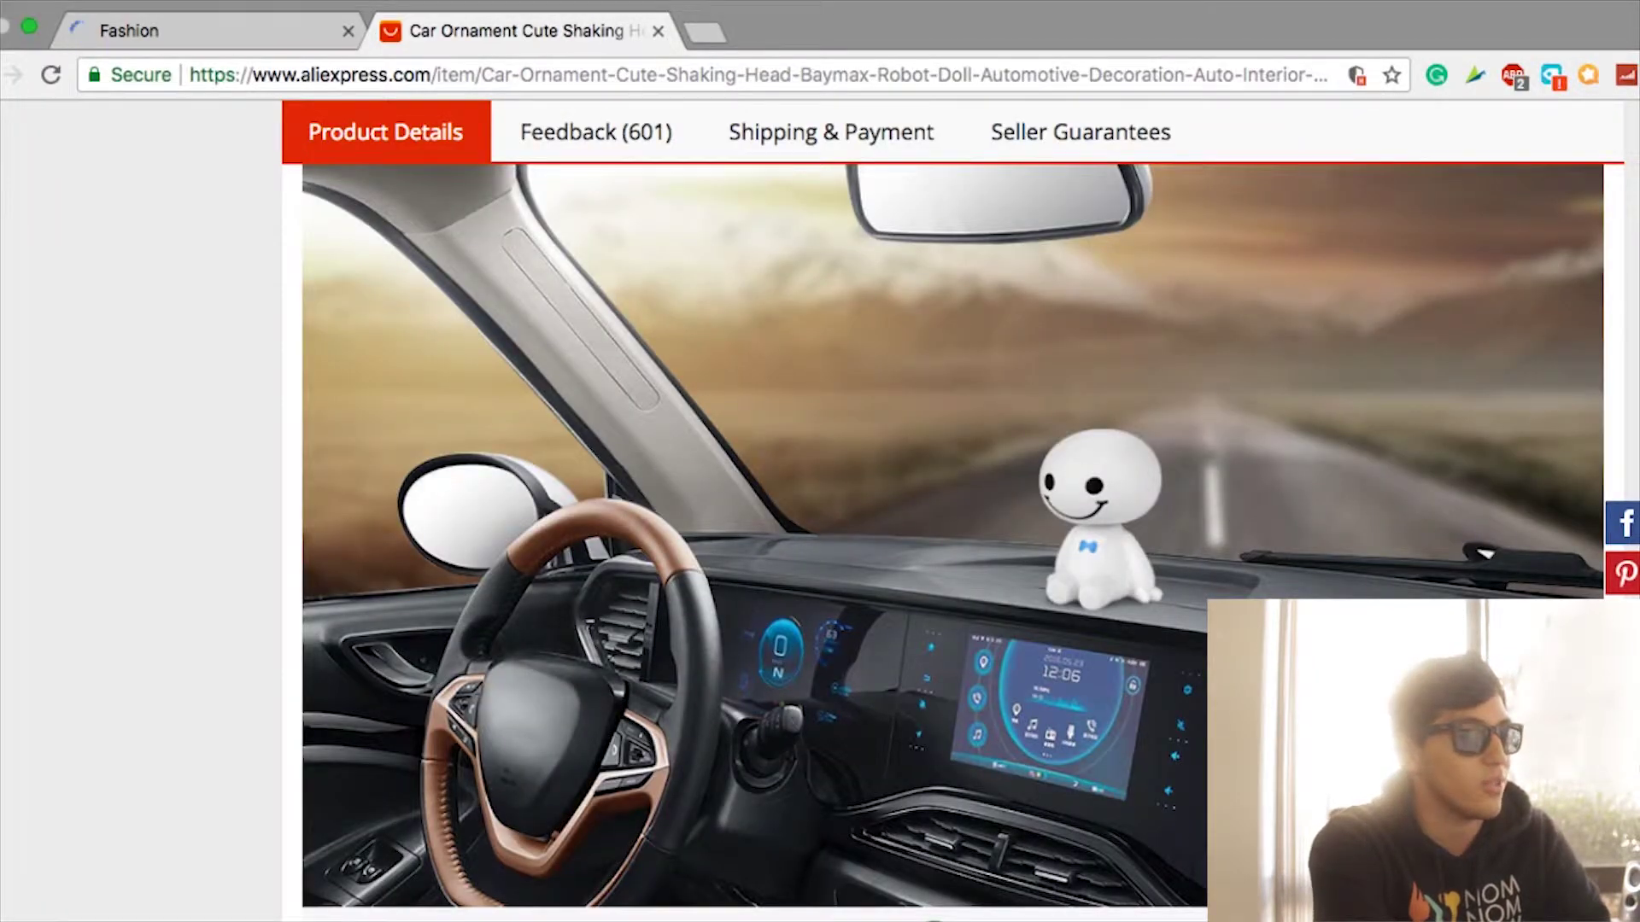
{"action": "scroll", "coordinate": [951, 544], "scroll_direction": "up", "scroll_amount": 15}
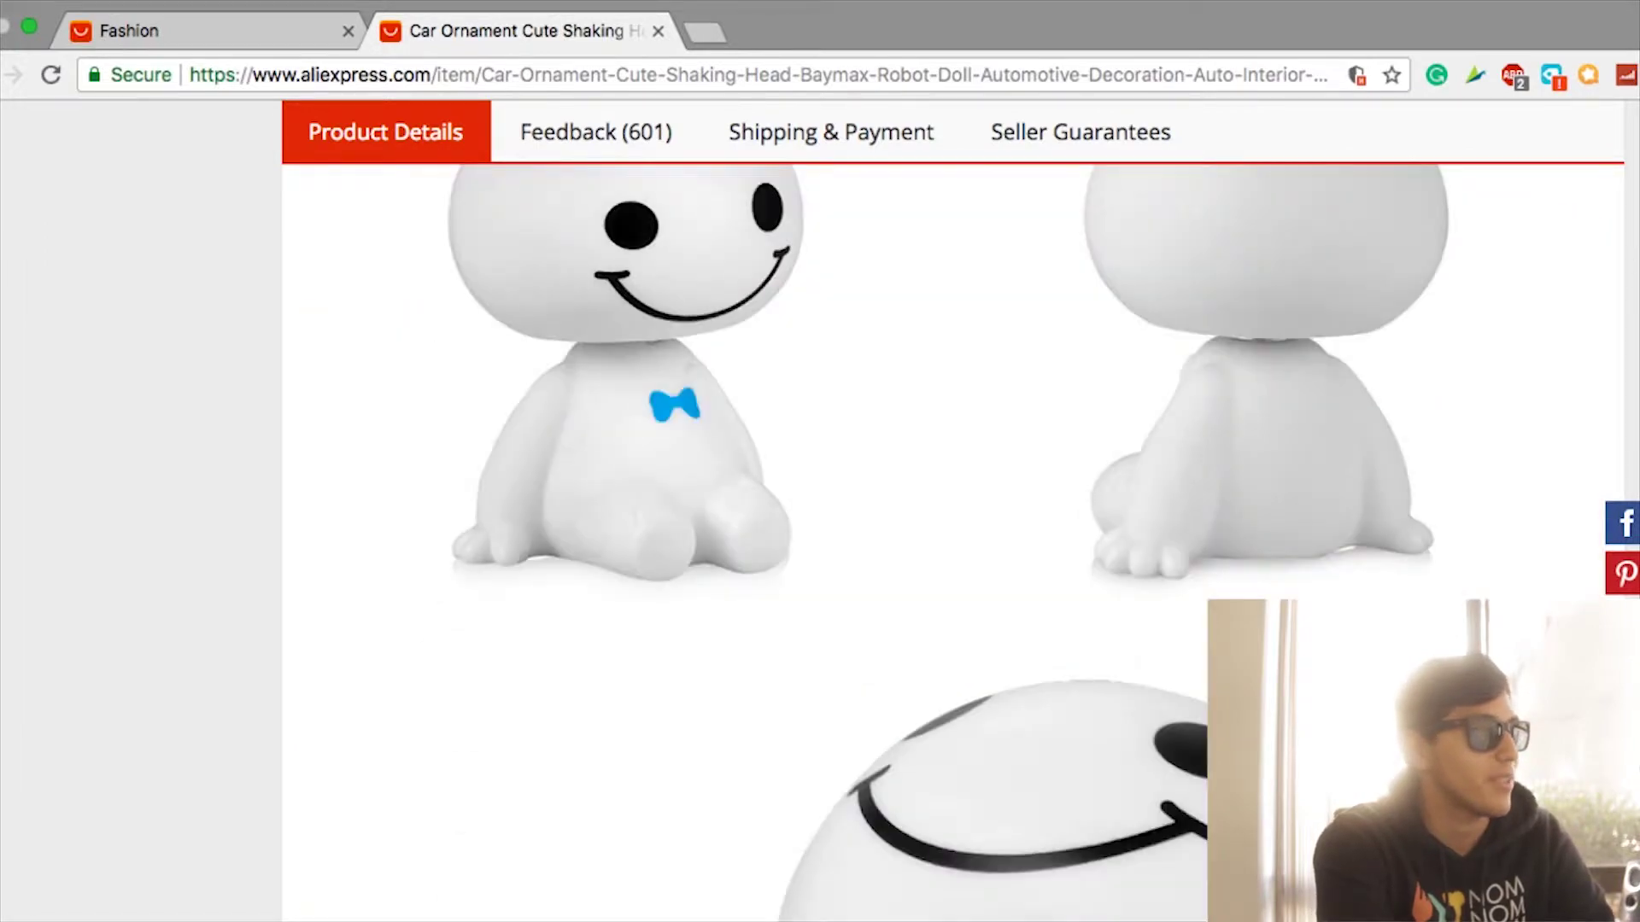
{"action": "scroll", "coordinate": [951, 543], "scroll_direction": "up", "scroll_amount": 15}
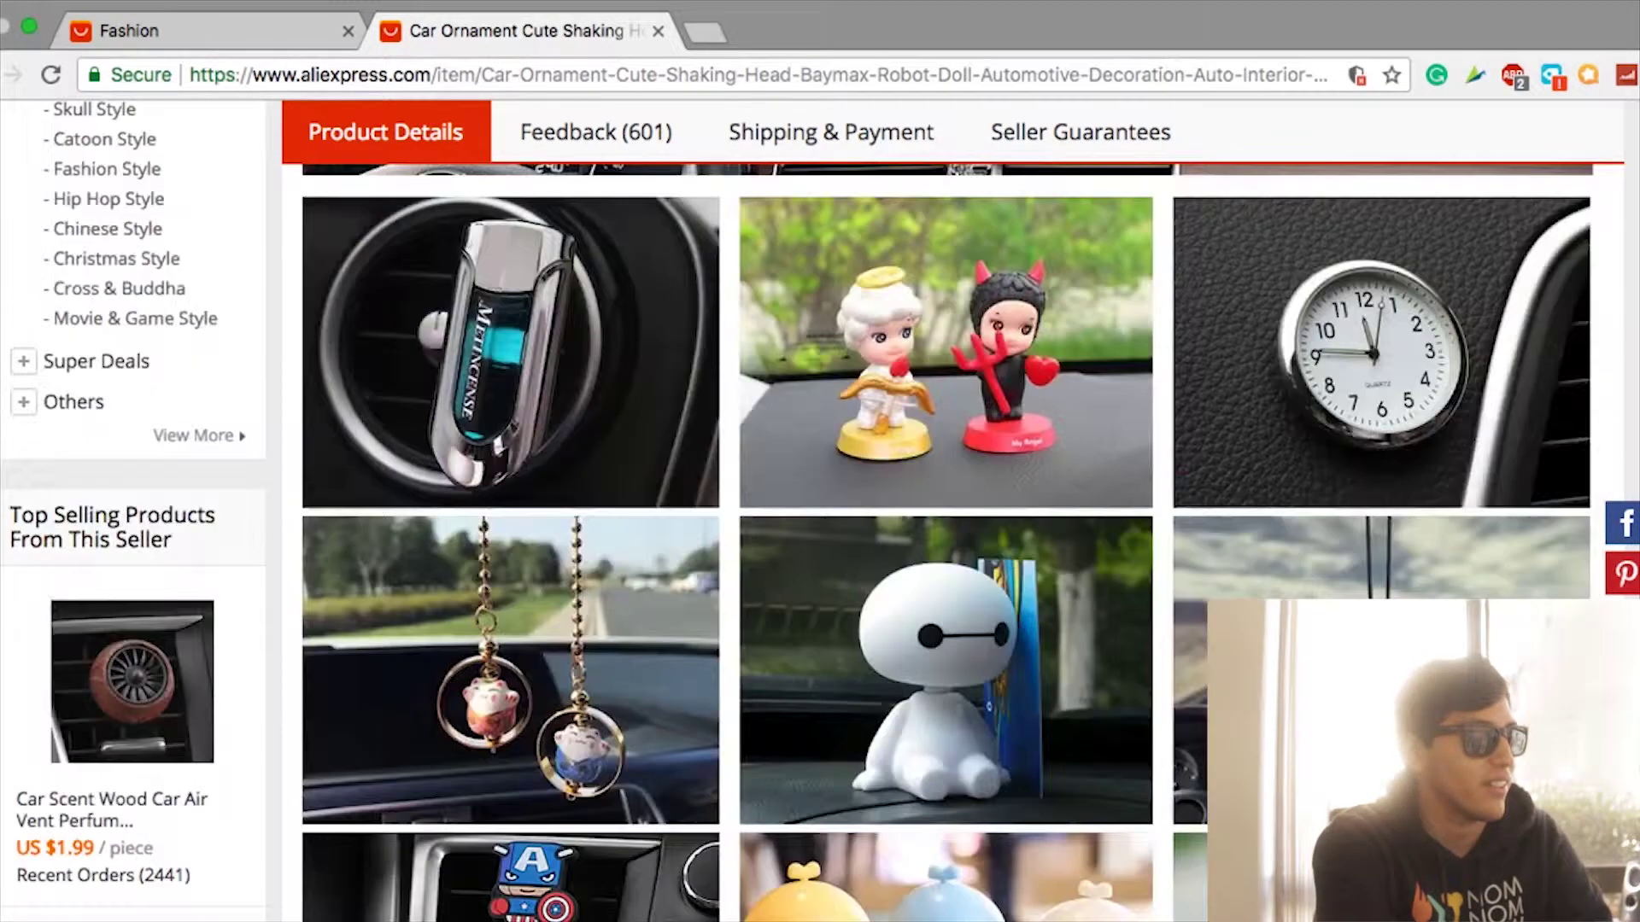
{"action": "scroll", "coordinate": [952, 543], "scroll_direction": "down", "scroll_amount": 6}
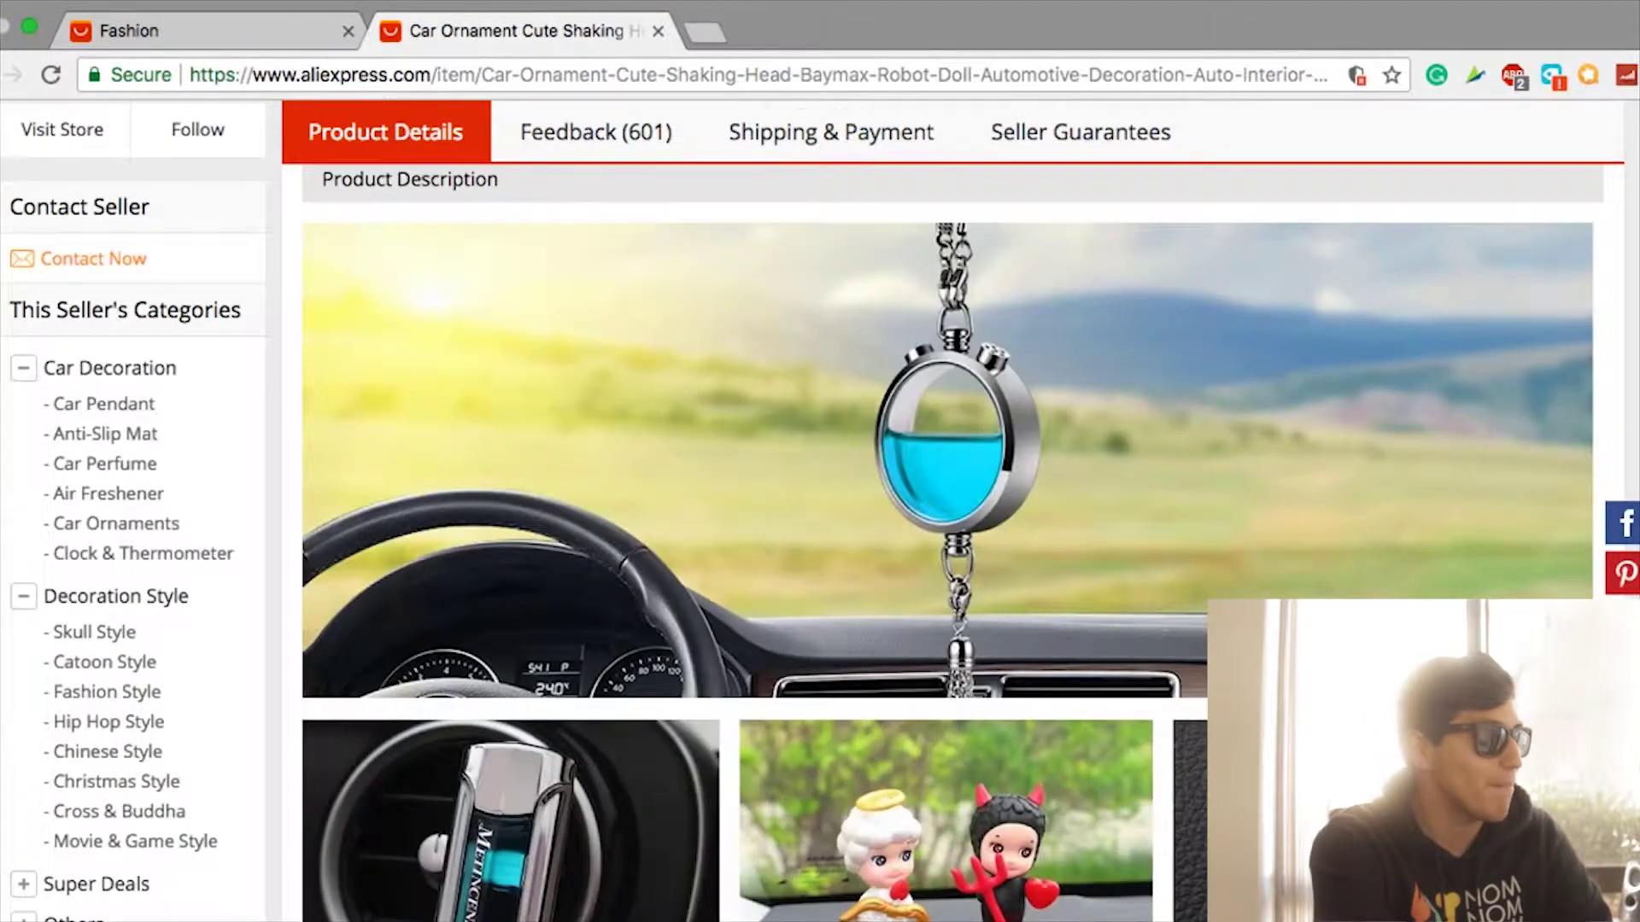
{"action": "scroll", "coordinate": [1195, 513], "scroll_direction": "up", "scroll_amount": 2}
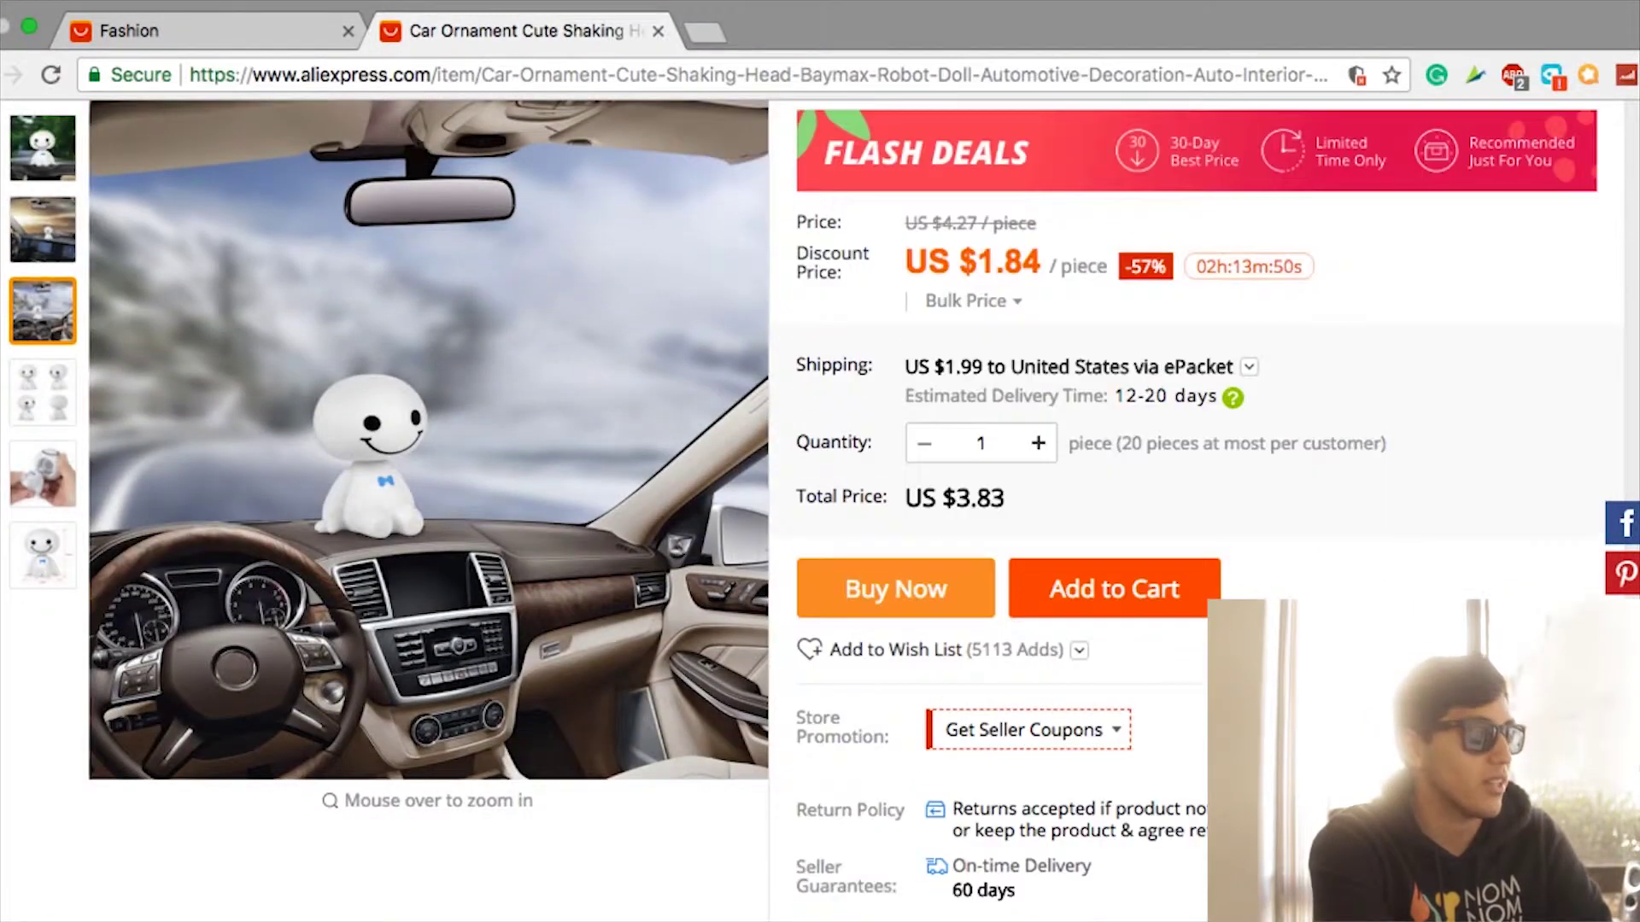
{"action": "scroll", "coordinate": [1196, 512], "scroll_direction": "up", "scroll_amount": 1}
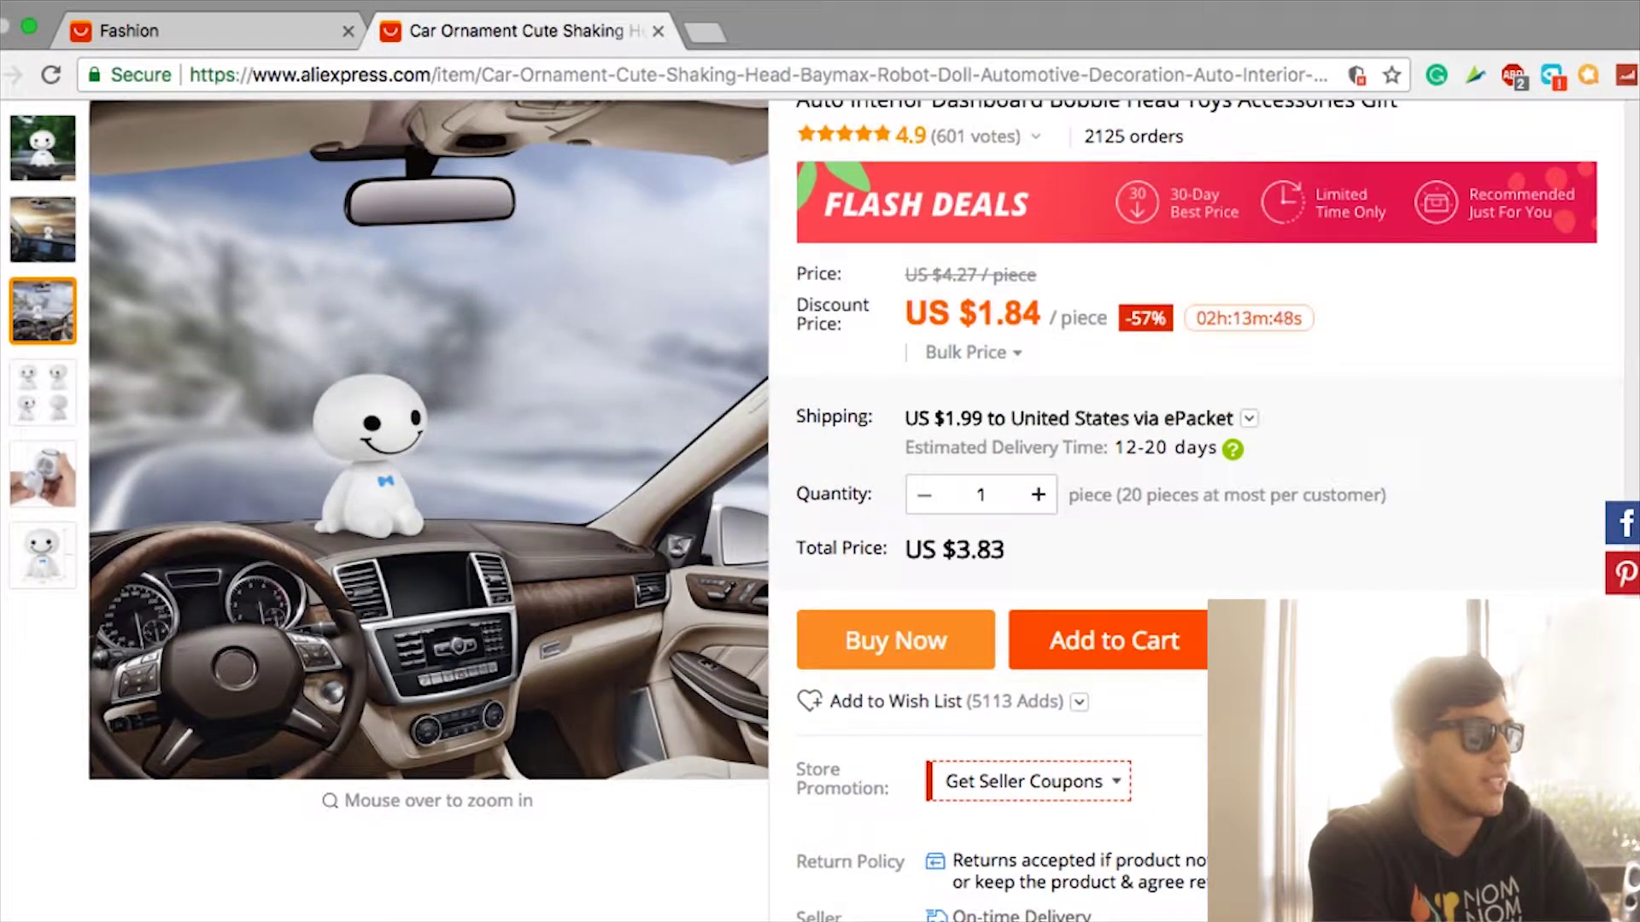
{"action": "scroll", "coordinate": [1195, 512], "scroll_direction": "up", "scroll_amount": 4}
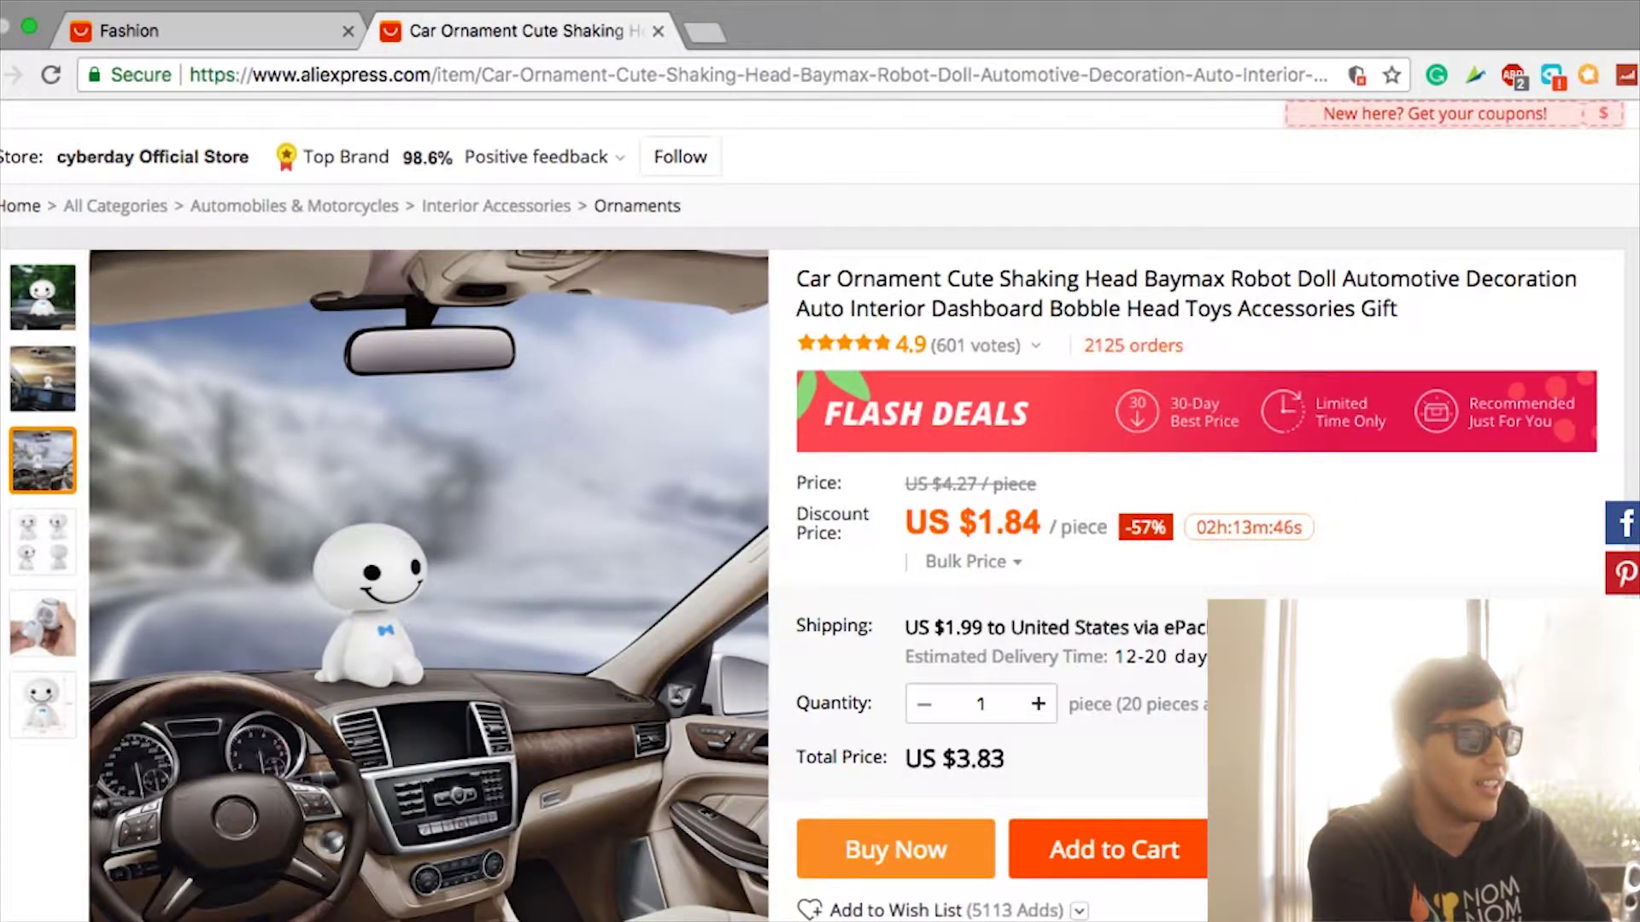
Open the ornament's 2125-order transaction history, then return to the top of the page
{"action": "left_click", "coordinate": [1133, 345]}
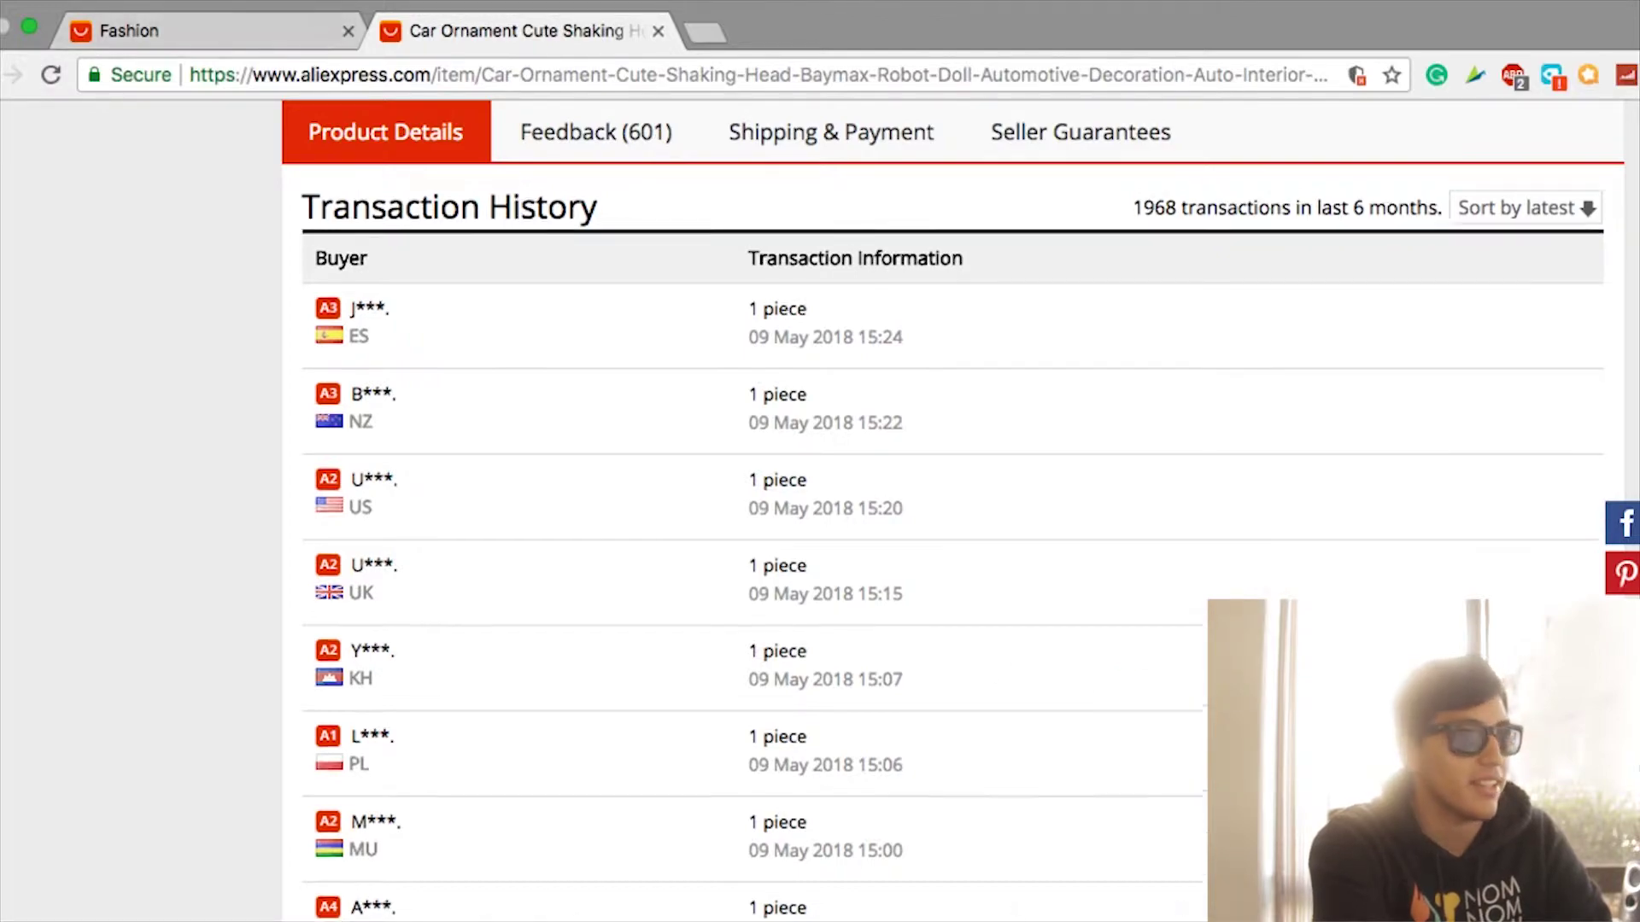
{"action": "scroll", "coordinate": [952, 538], "scroll_direction": "up", "scroll_amount": 15}
{"action": "scroll", "coordinate": [953, 538], "scroll_direction": "up", "scroll_amount": 15}
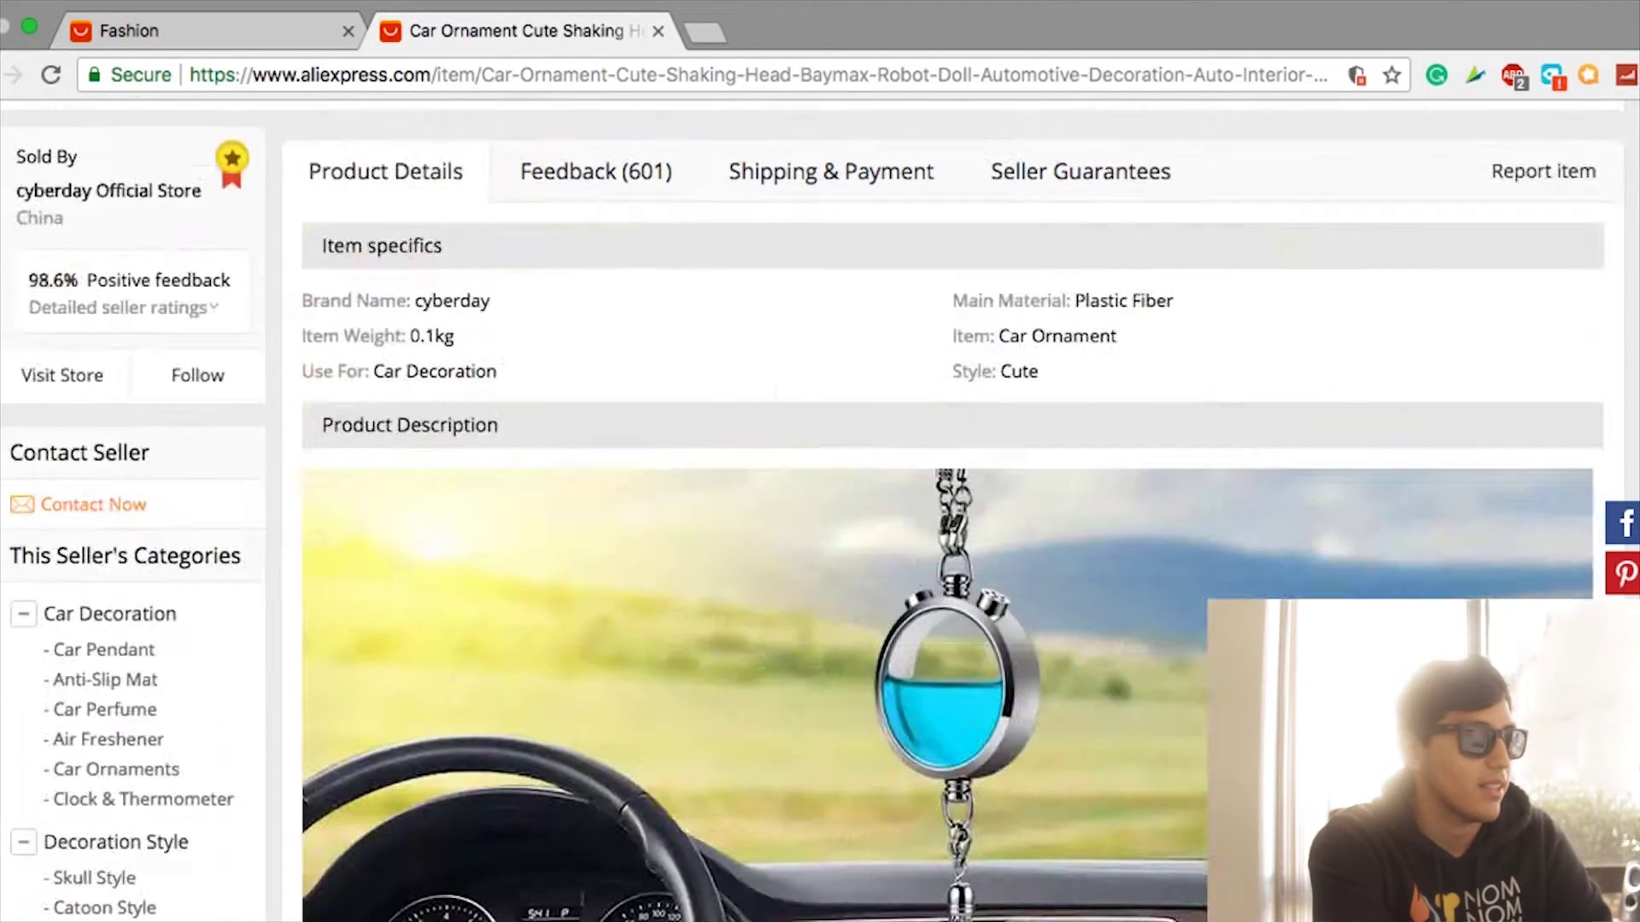
Start Buy Now checkout for the ornament and fill in the ZIP code and city
{"action": "left_click", "coordinate": [946, 754]}
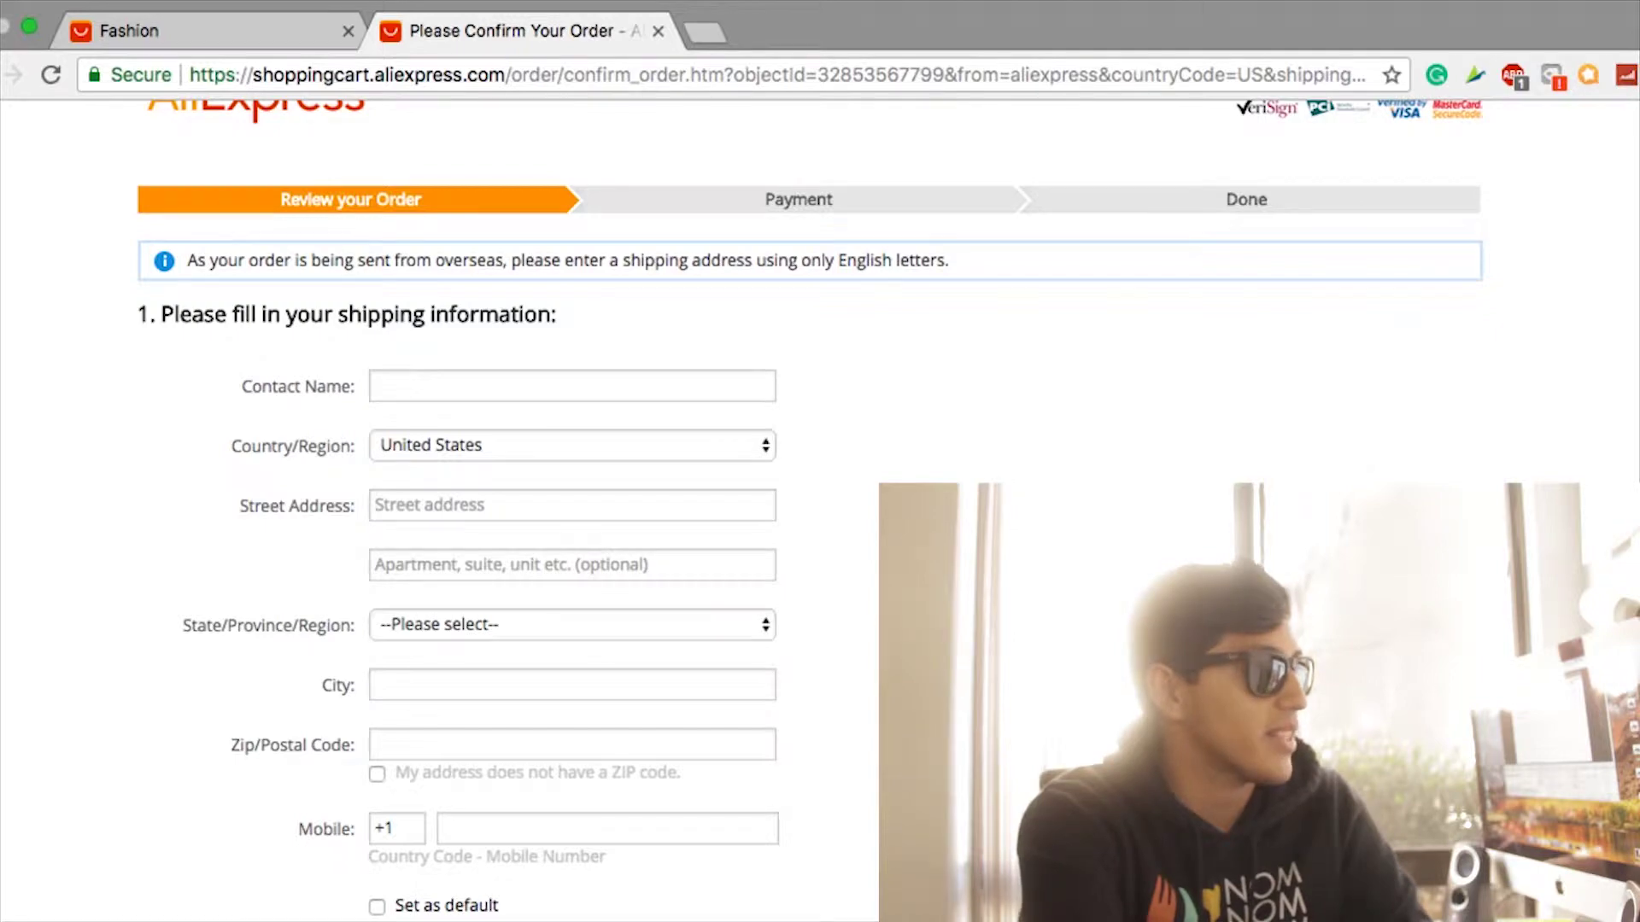
{"action": "left_click", "coordinate": [572, 744]}
{"action": "left_click", "coordinate": [572, 684]}
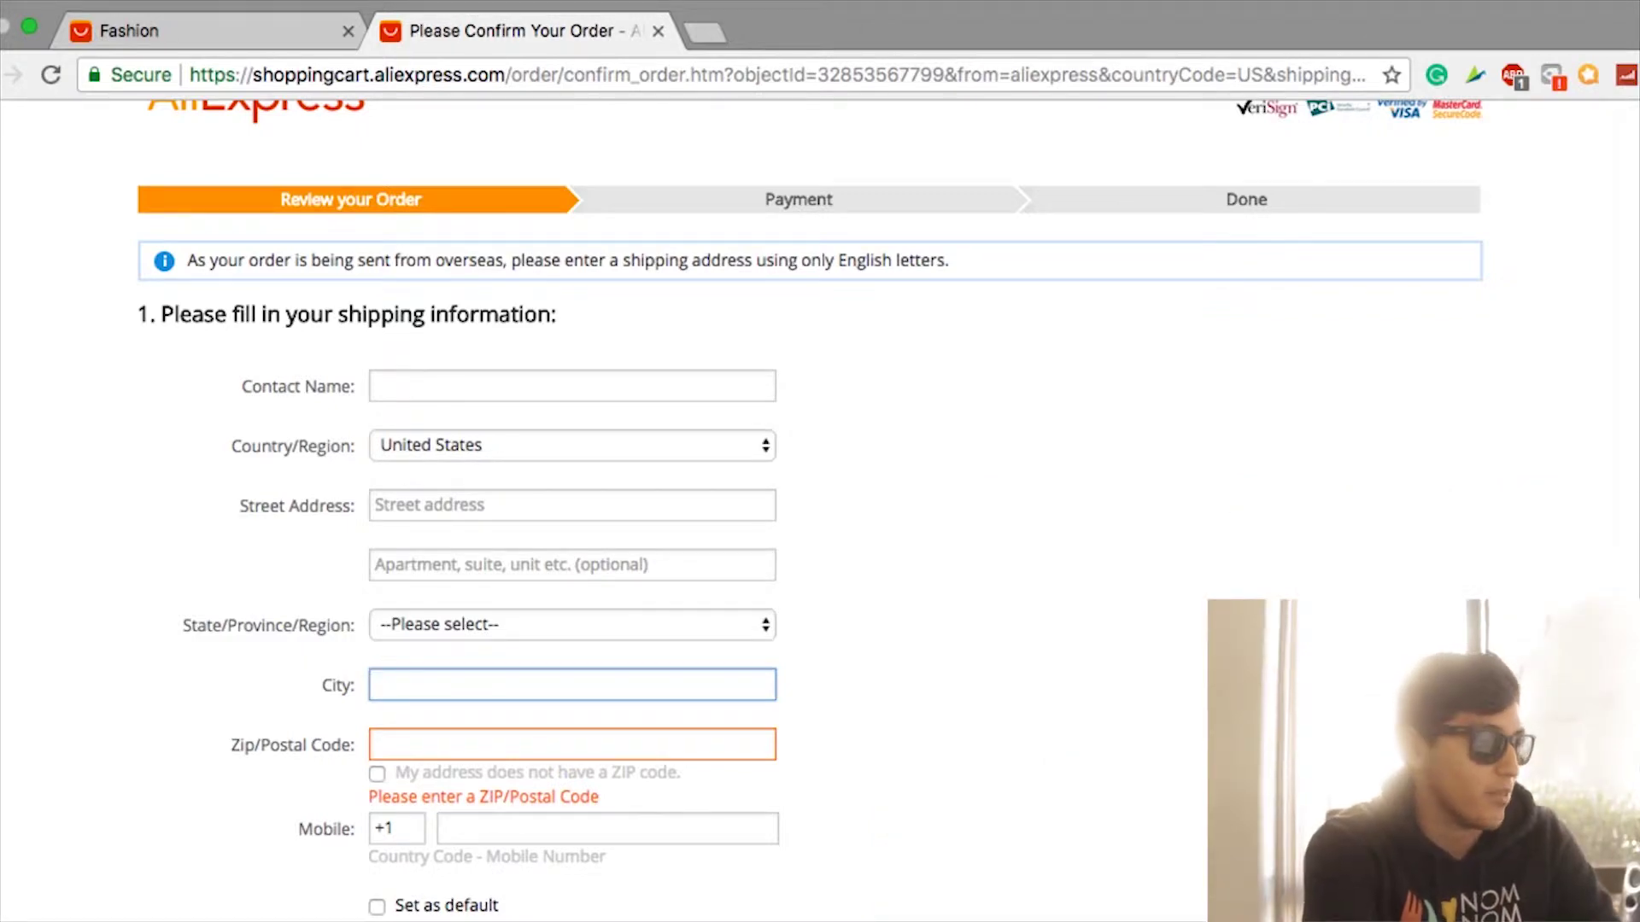
Go over the Contact Name, Country/Region, Street Address and State fields of the shipping form
{"action": "left_click", "coordinate": [299, 387]}
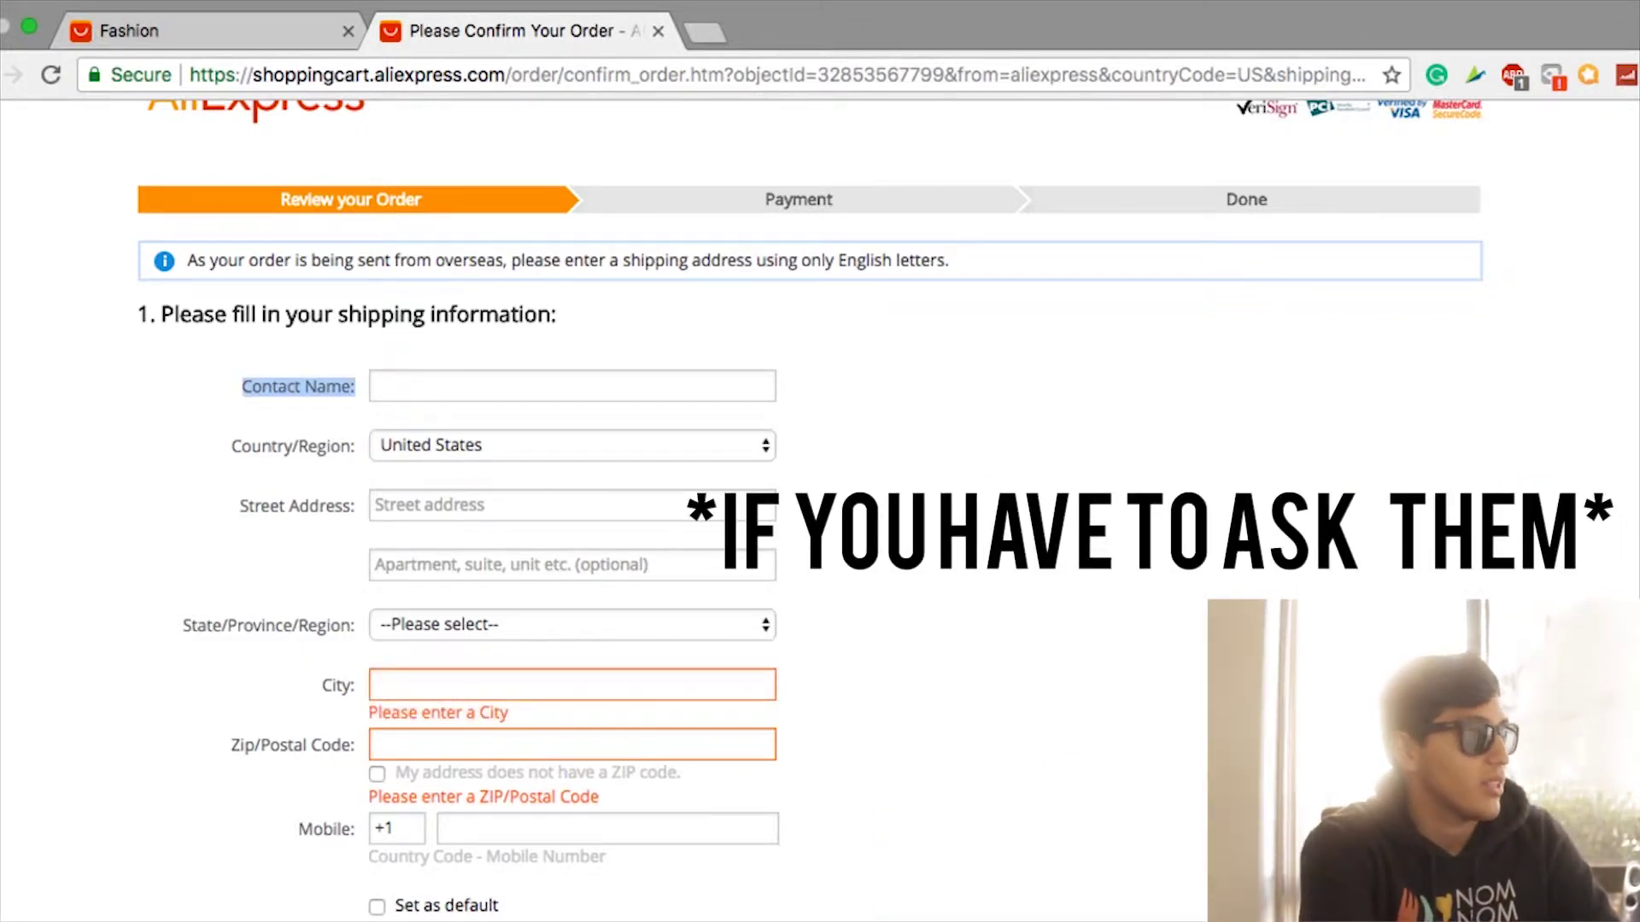
{"action": "left_click_drag", "start_coordinate": [232, 446], "coordinate": [353, 446]}
{"action": "left_click_drag", "start_coordinate": [240, 506], "coordinate": [353, 506]}
{"action": "left_click_drag", "start_coordinate": [183, 626], "coordinate": [299, 626]}
{"action": "left_click", "coordinate": [299, 626]}
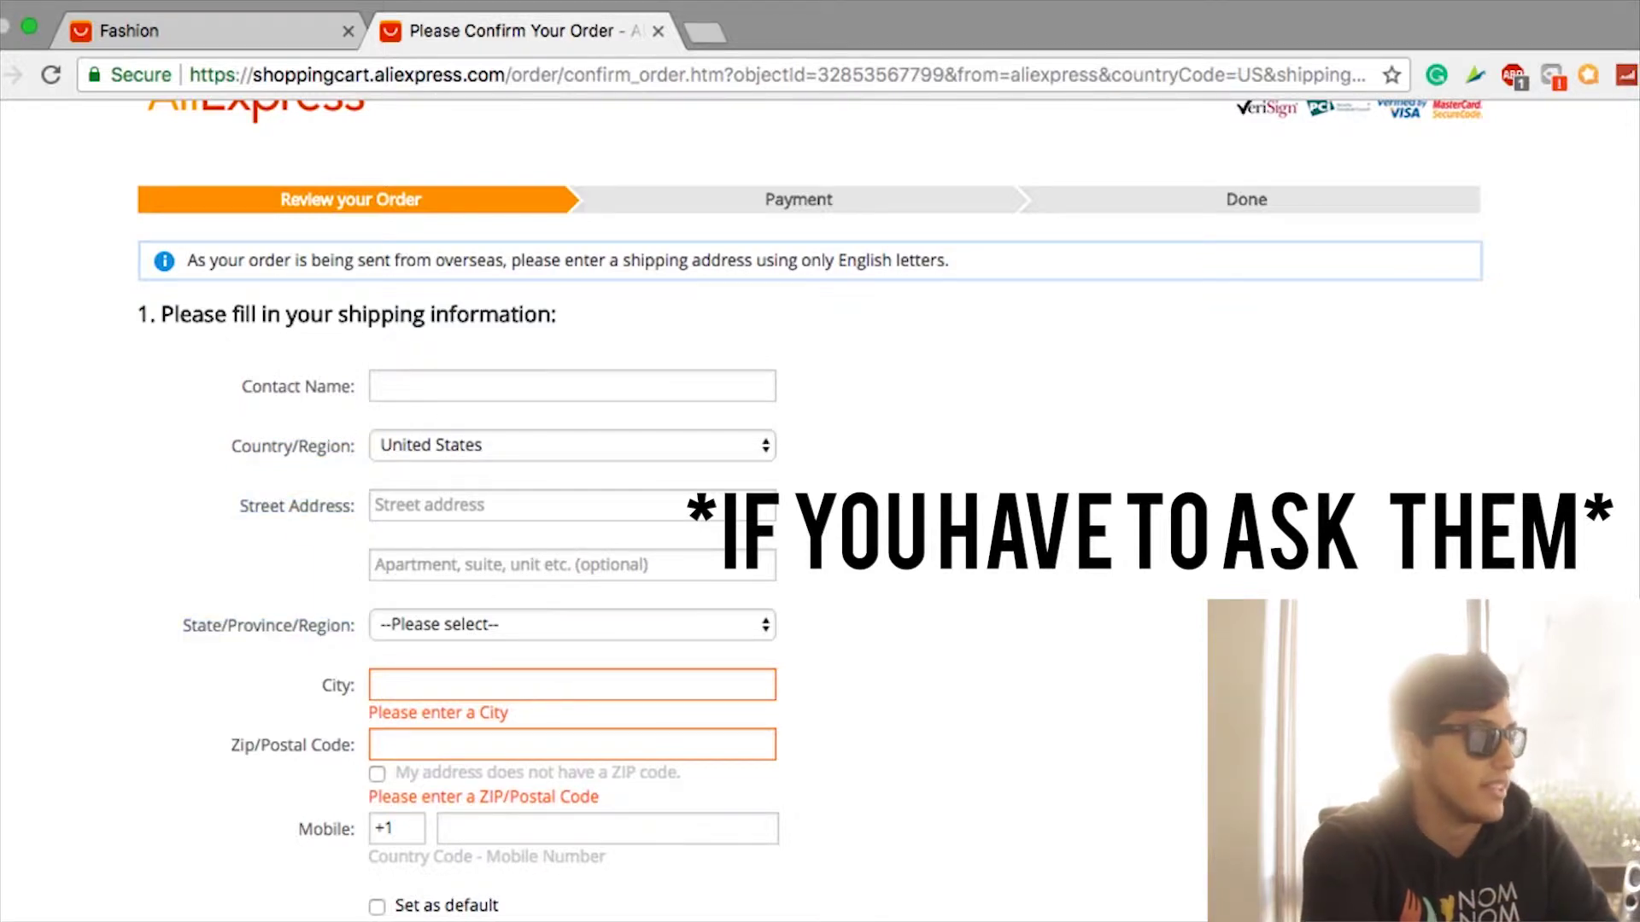
{"action": "scroll", "coordinate": [810, 510], "scroll_direction": "down", "scroll_amount": 5}
{"action": "scroll", "coordinate": [809, 510], "scroll_direction": "up", "scroll_amount": 2}
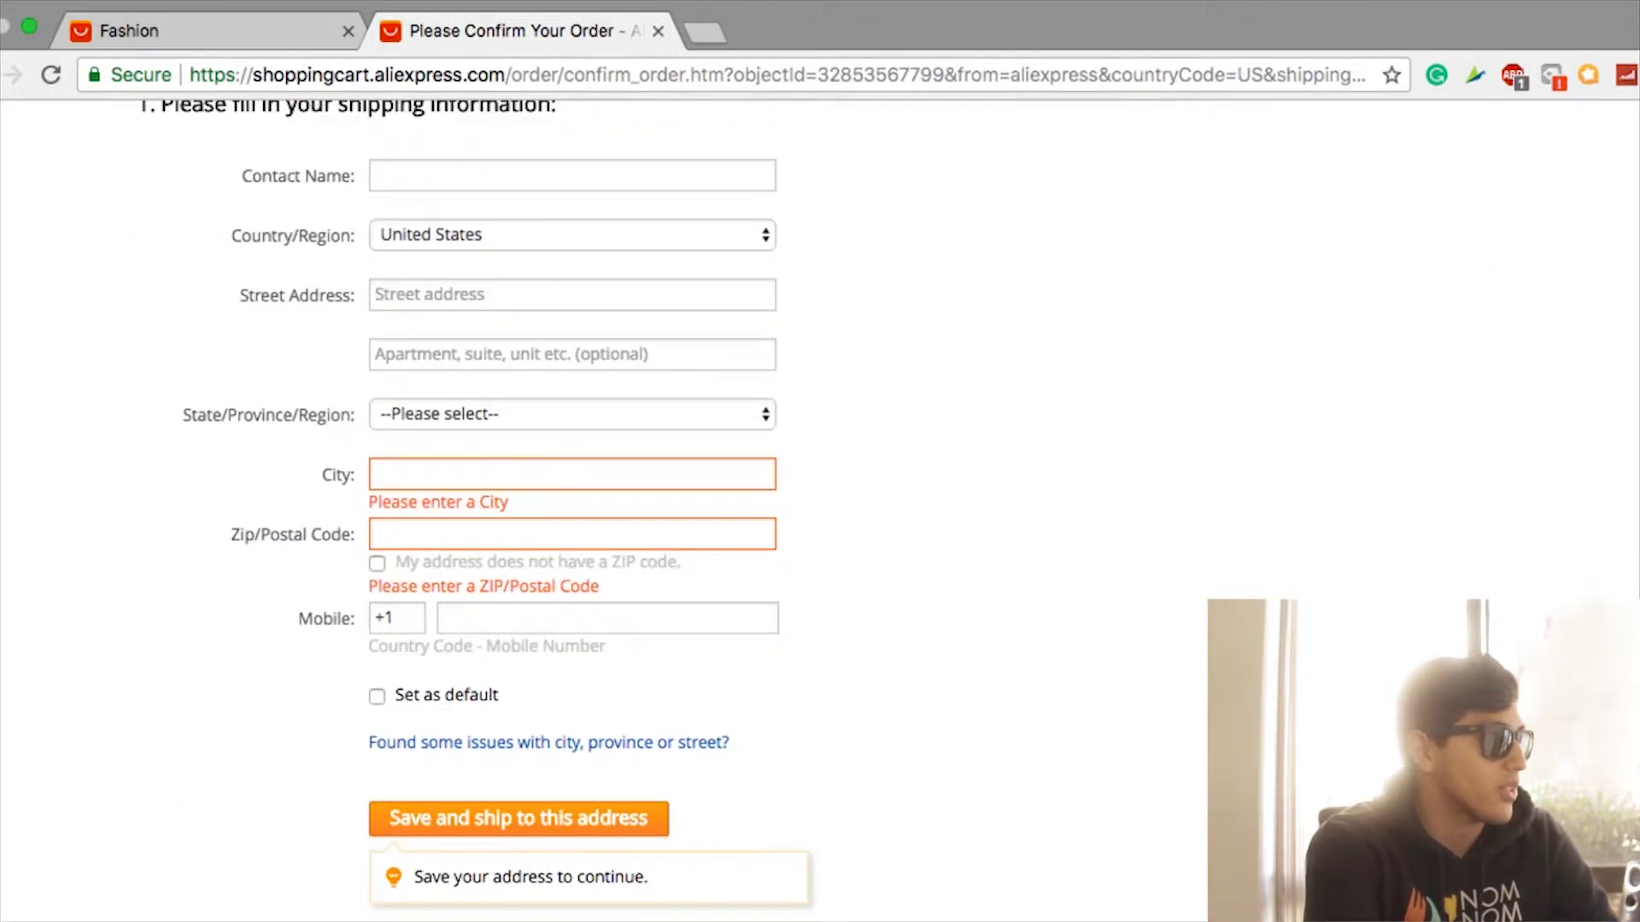
{"action": "scroll", "coordinate": [809, 509], "scroll_direction": "down", "scroll_amount": 5}
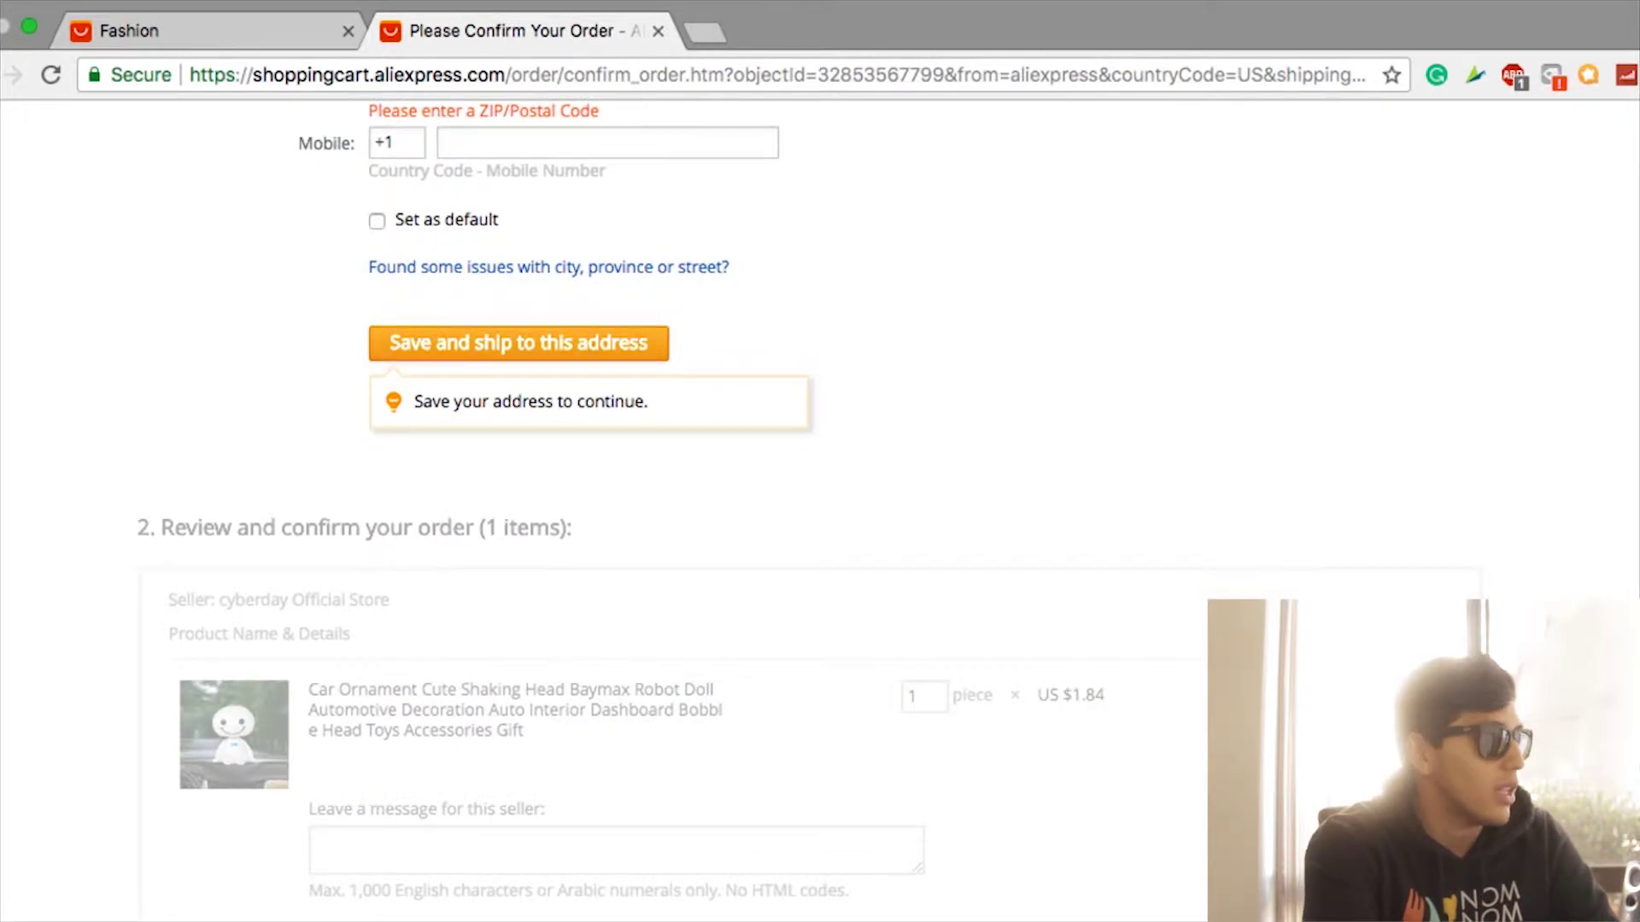
{"action": "scroll", "coordinate": [809, 509], "scroll_direction": "down", "scroll_amount": 5}
{"action": "scroll", "coordinate": [810, 510], "scroll_direction": "up", "scroll_amount": 10}
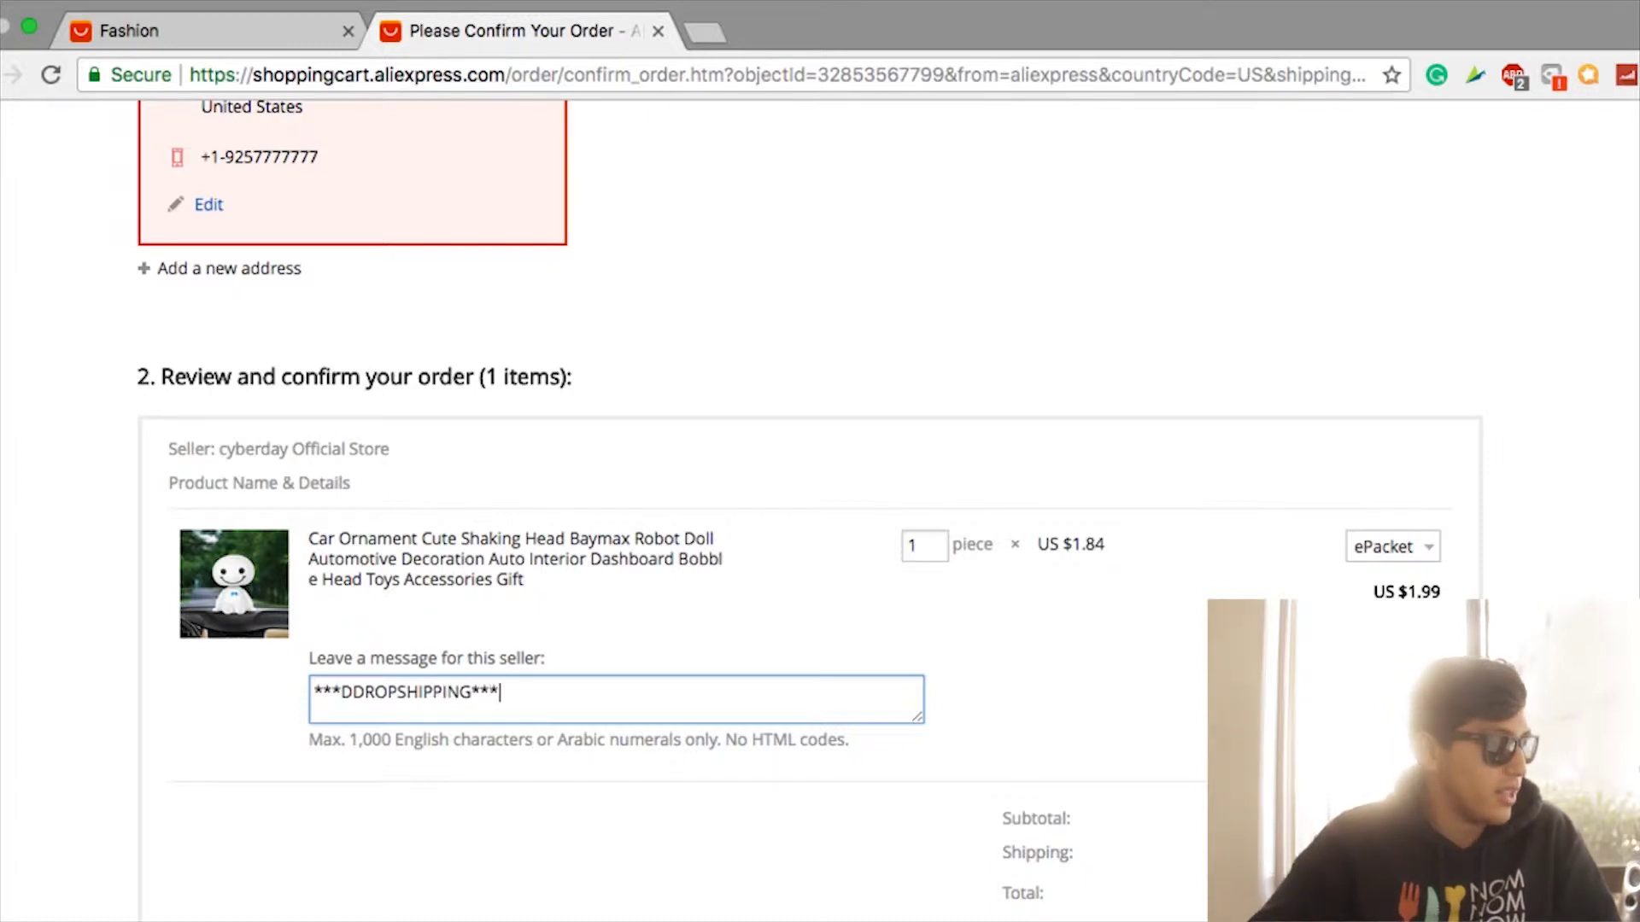
Add a second seller-note line '**DO NOT INCLUDE INVOICE/RECEIPT OR PROMOTION', correcting RECIEPT to RECEIPT
{"action": "key", "text": "Return"}
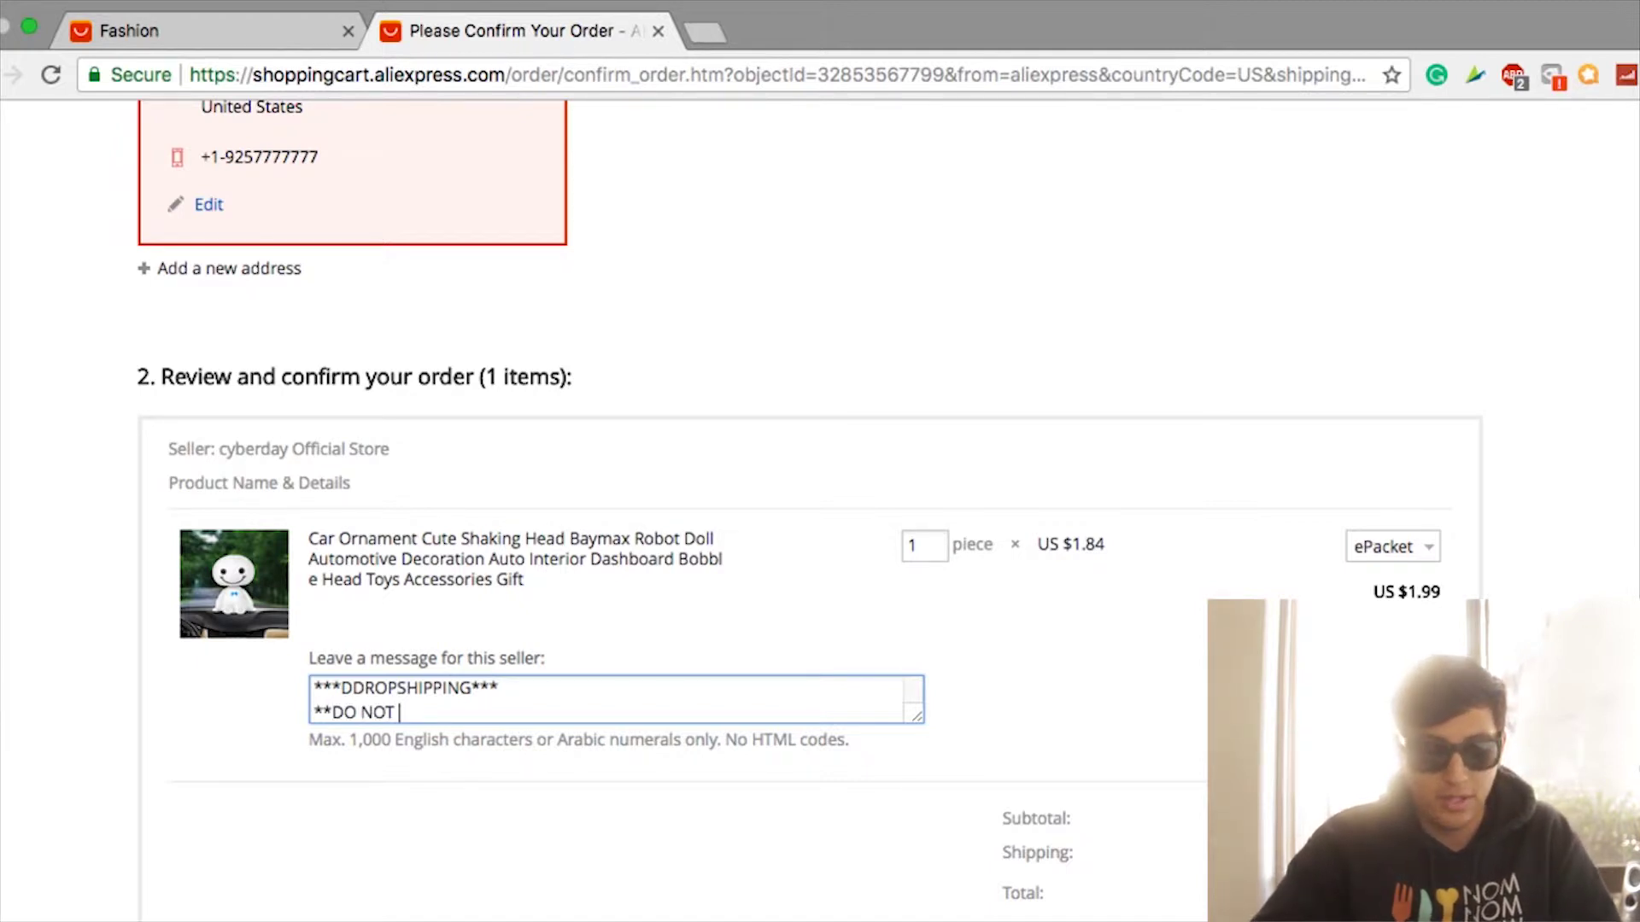
{"action": "type", "text": "**DO NOT INCLUDE "}
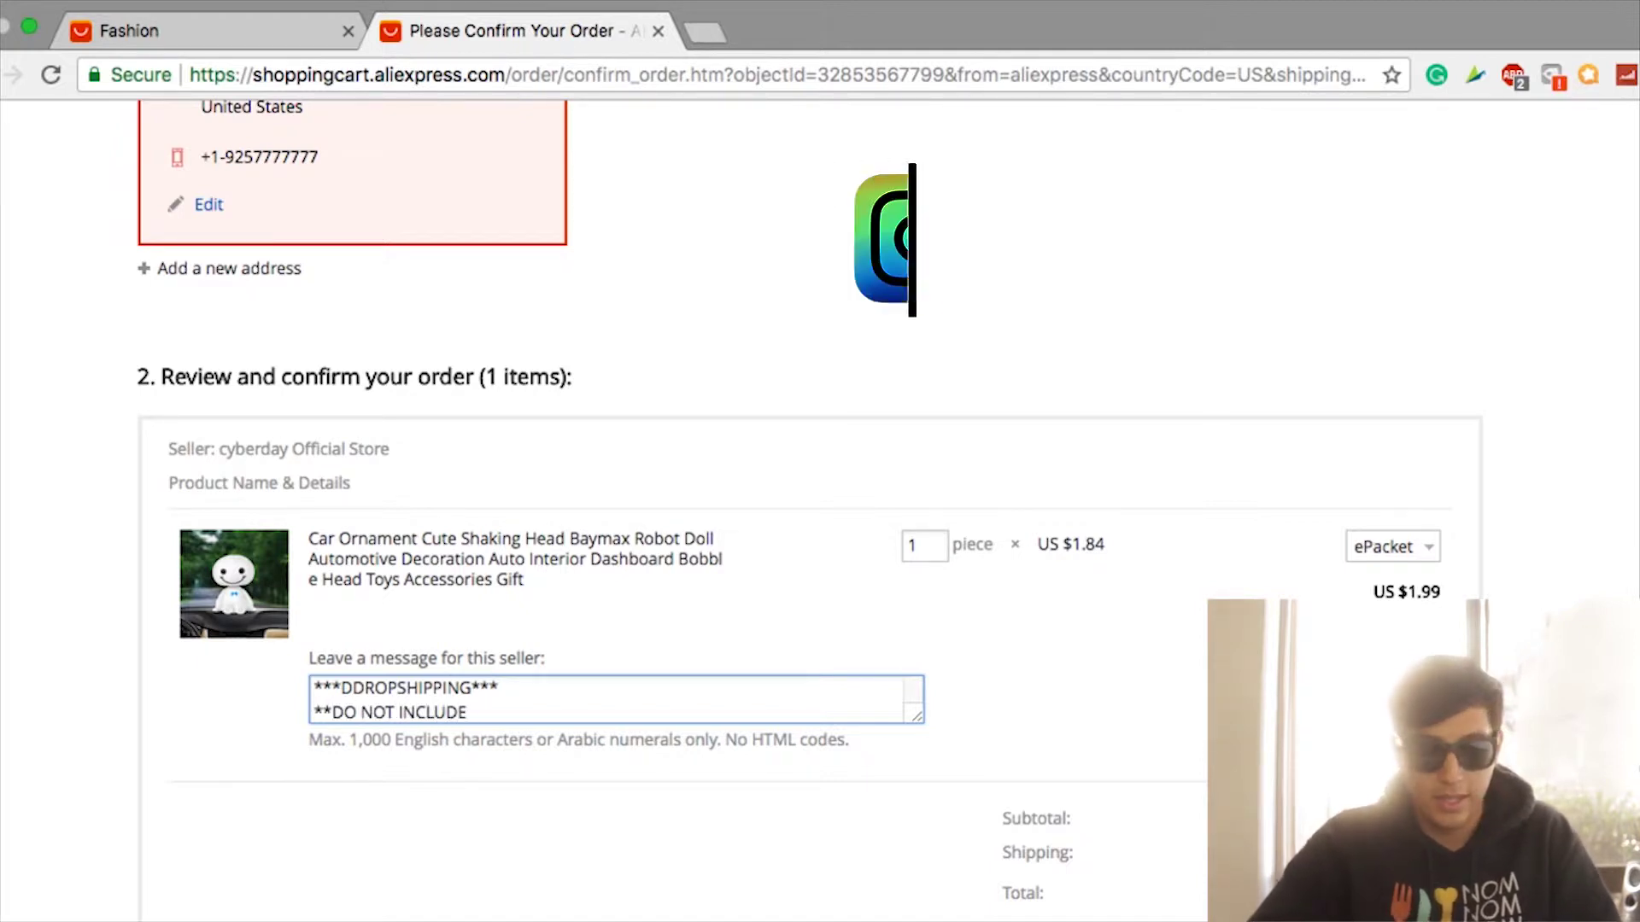
{"action": "type", "text": "INVOICE"}
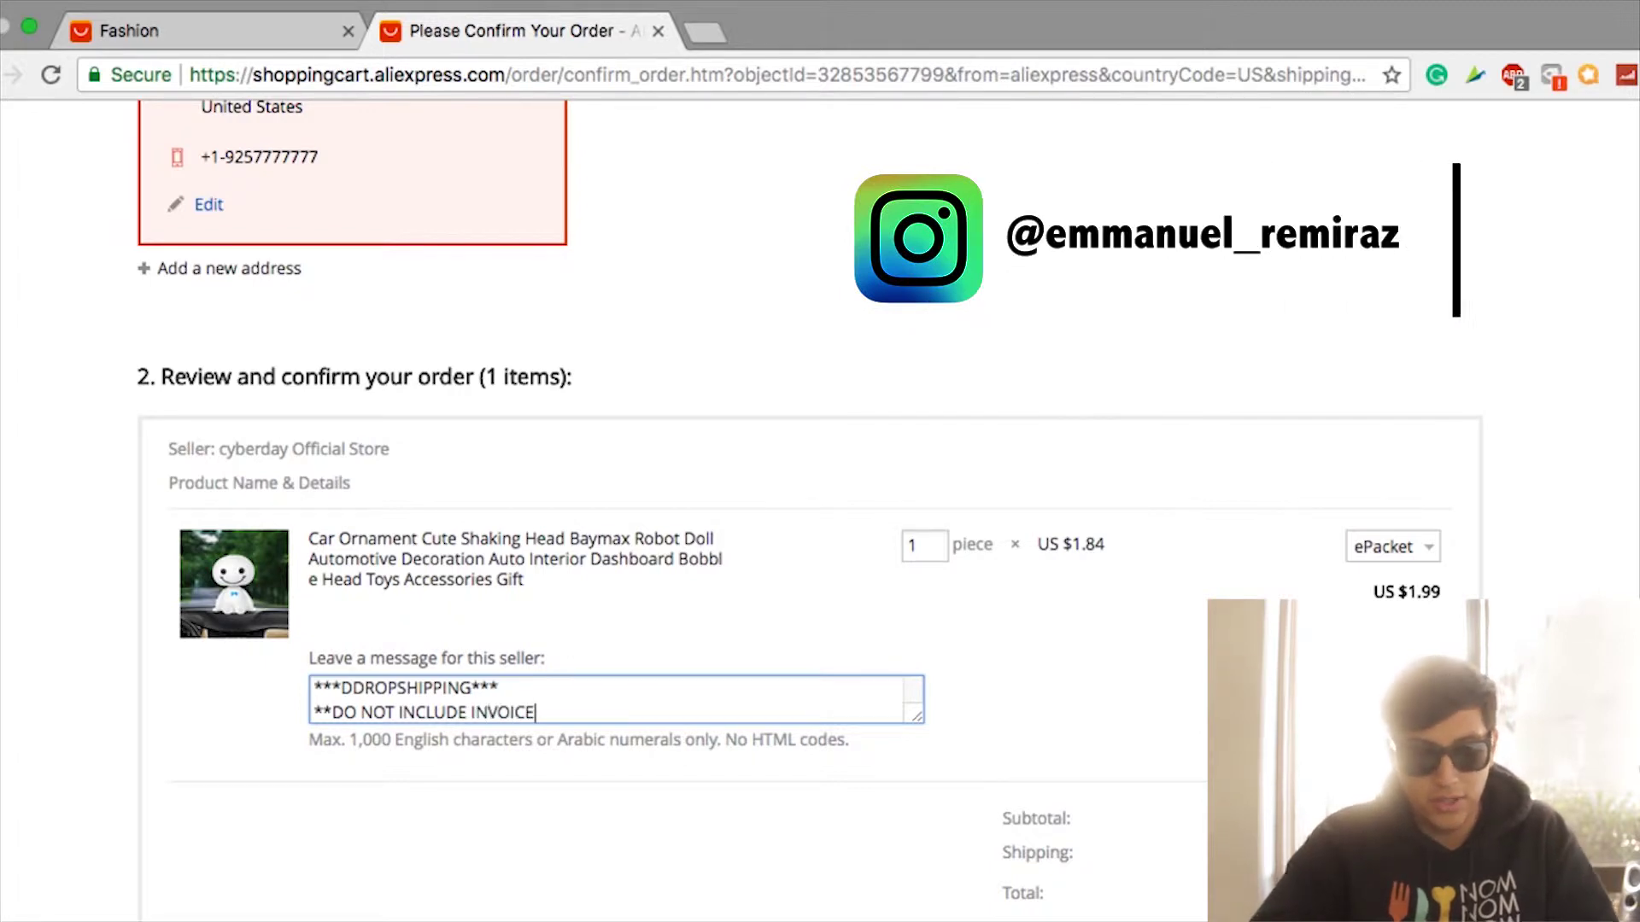
{"action": "type", "text": "/RECIEPT "}
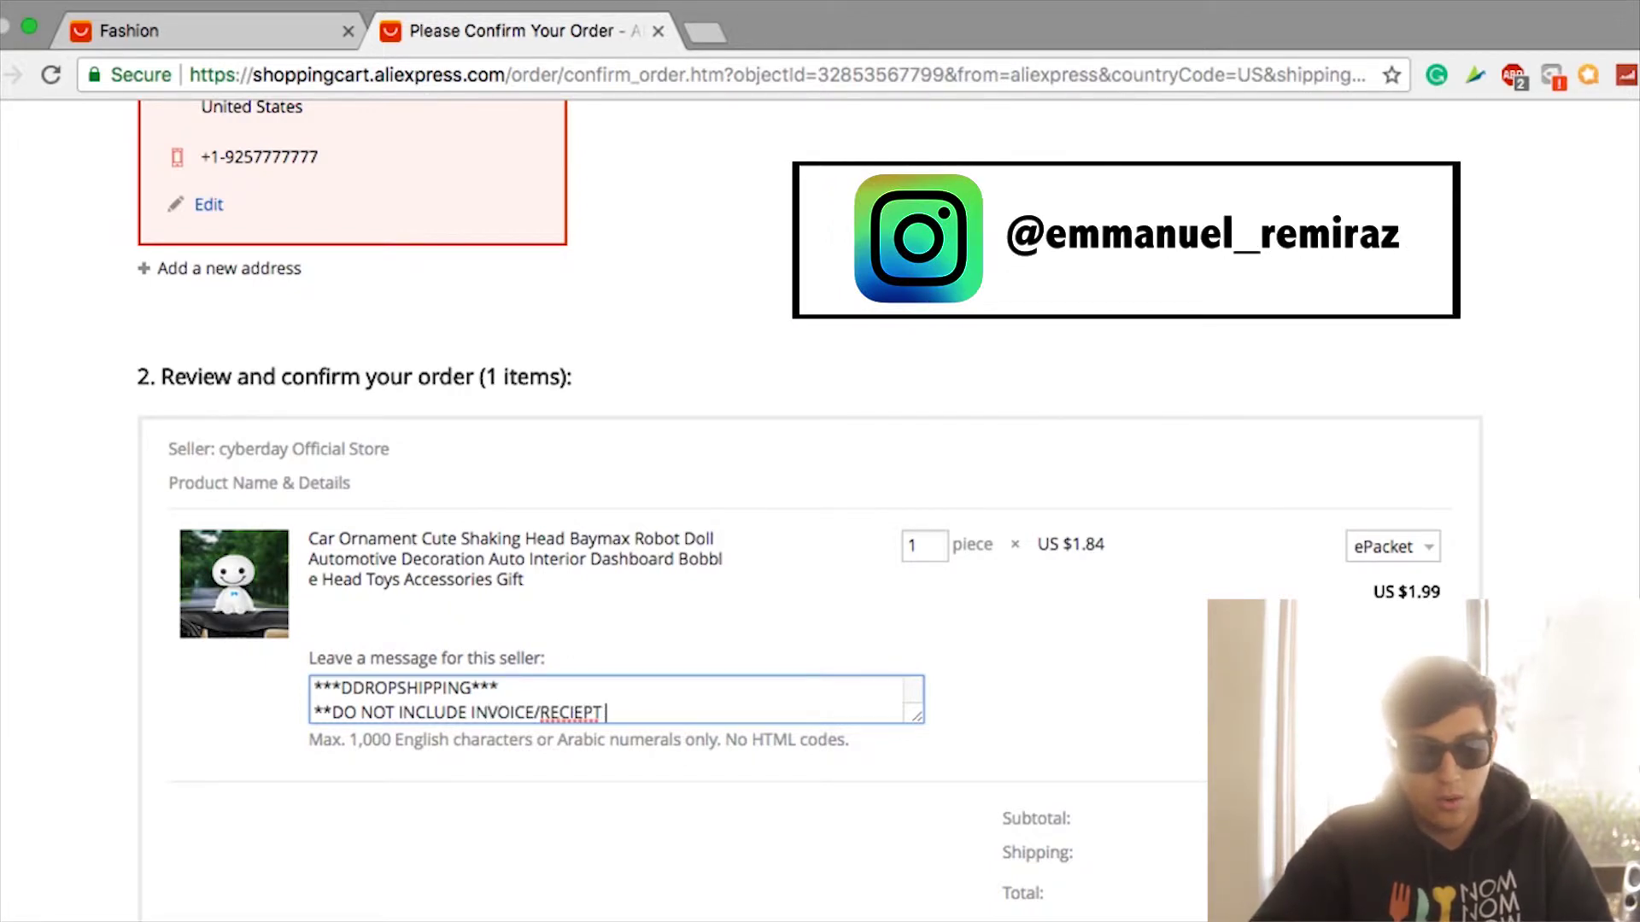
{"action": "type", "text": "OR"}
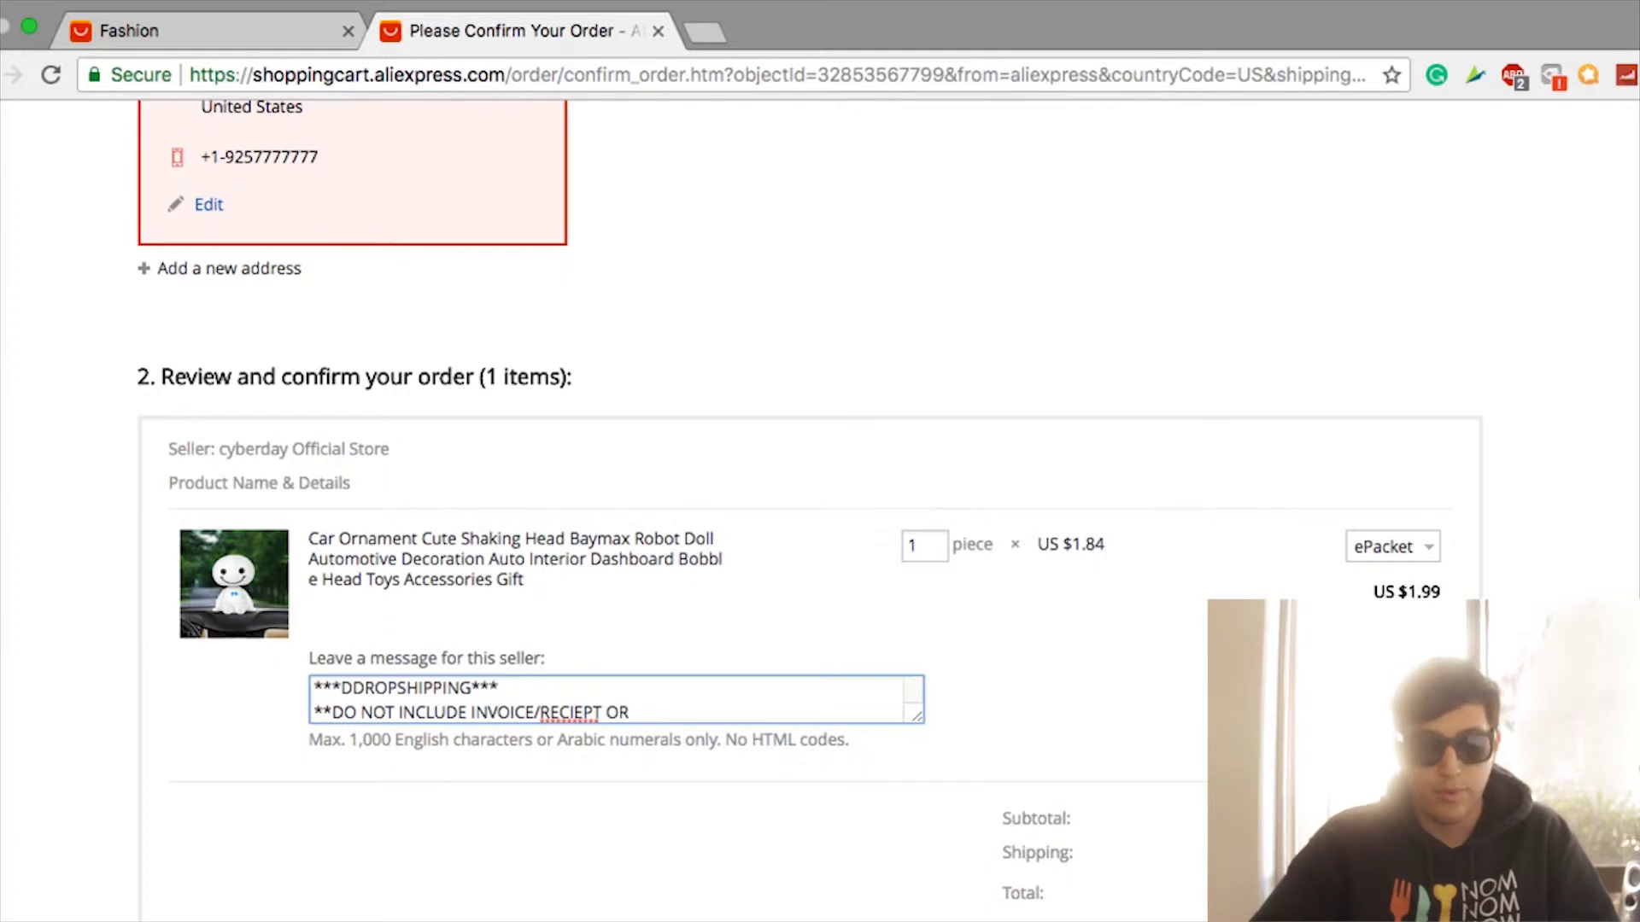
{"action": "type", "text": " PROMOTIONAL MATERIAL**"}
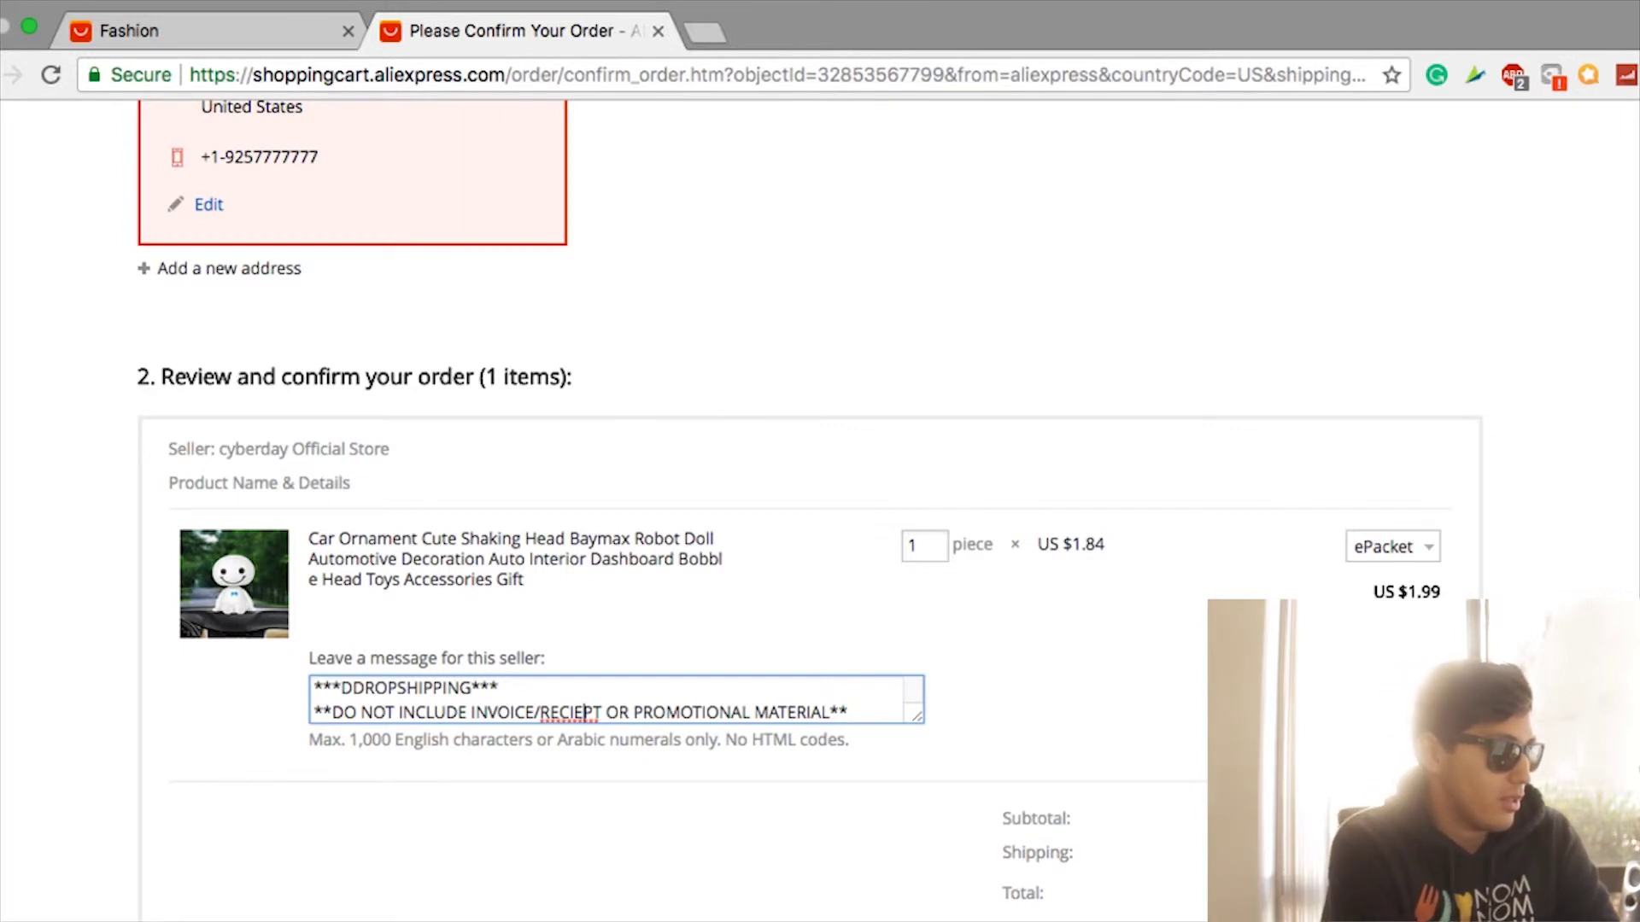
{"action": "double_click", "coordinate": [570, 713]}
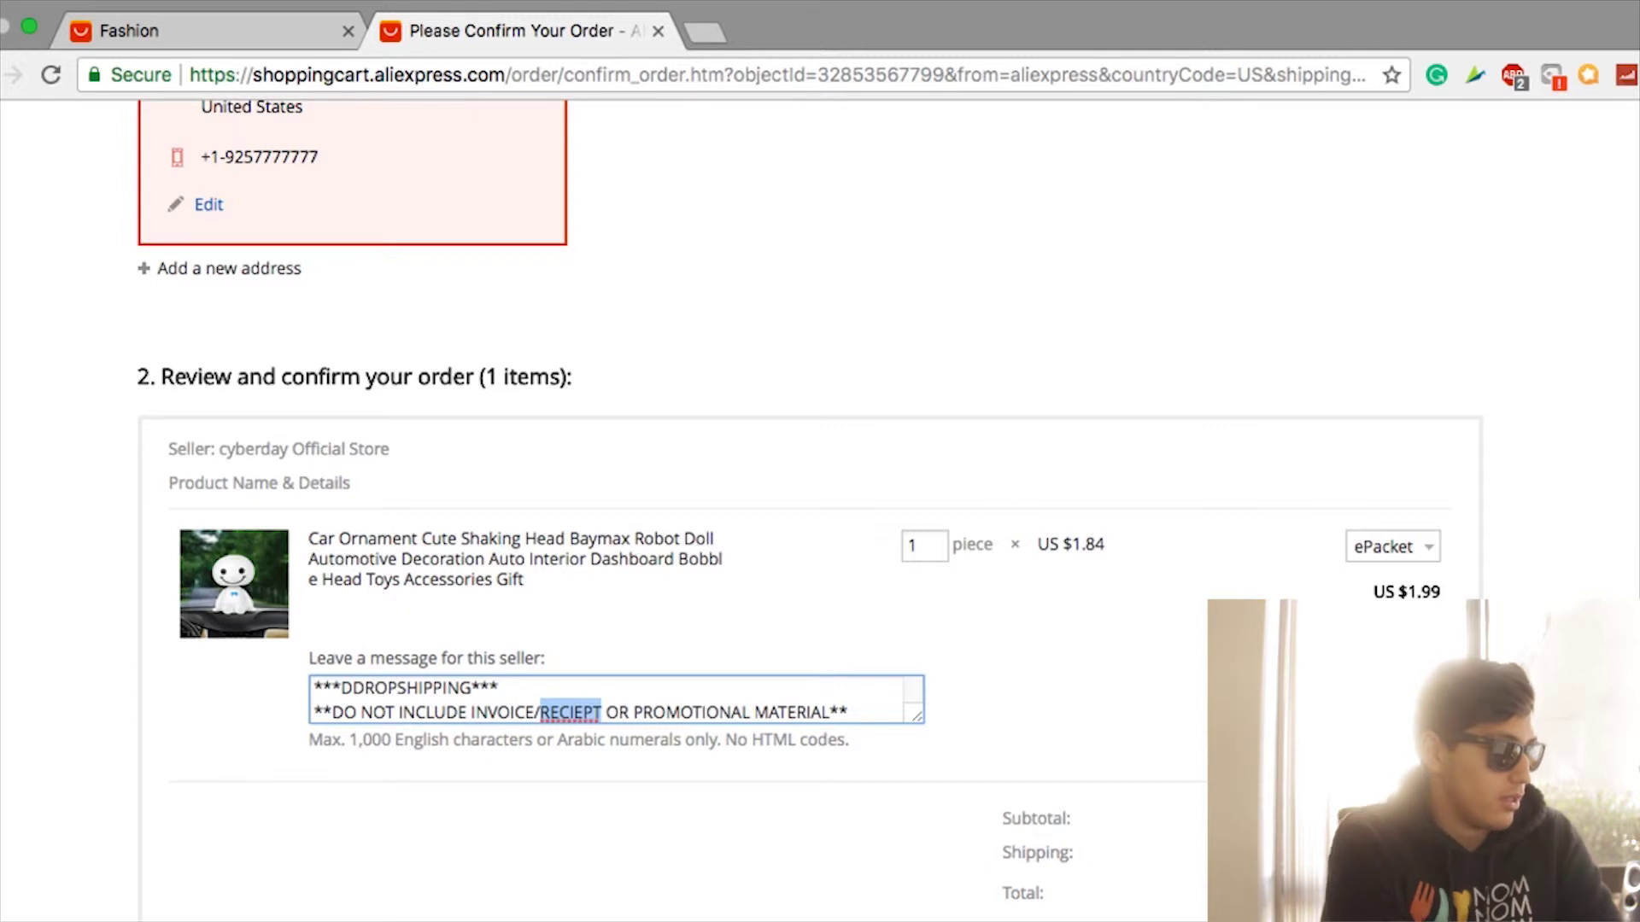
{"action": "left_click", "coordinate": [585, 712]}
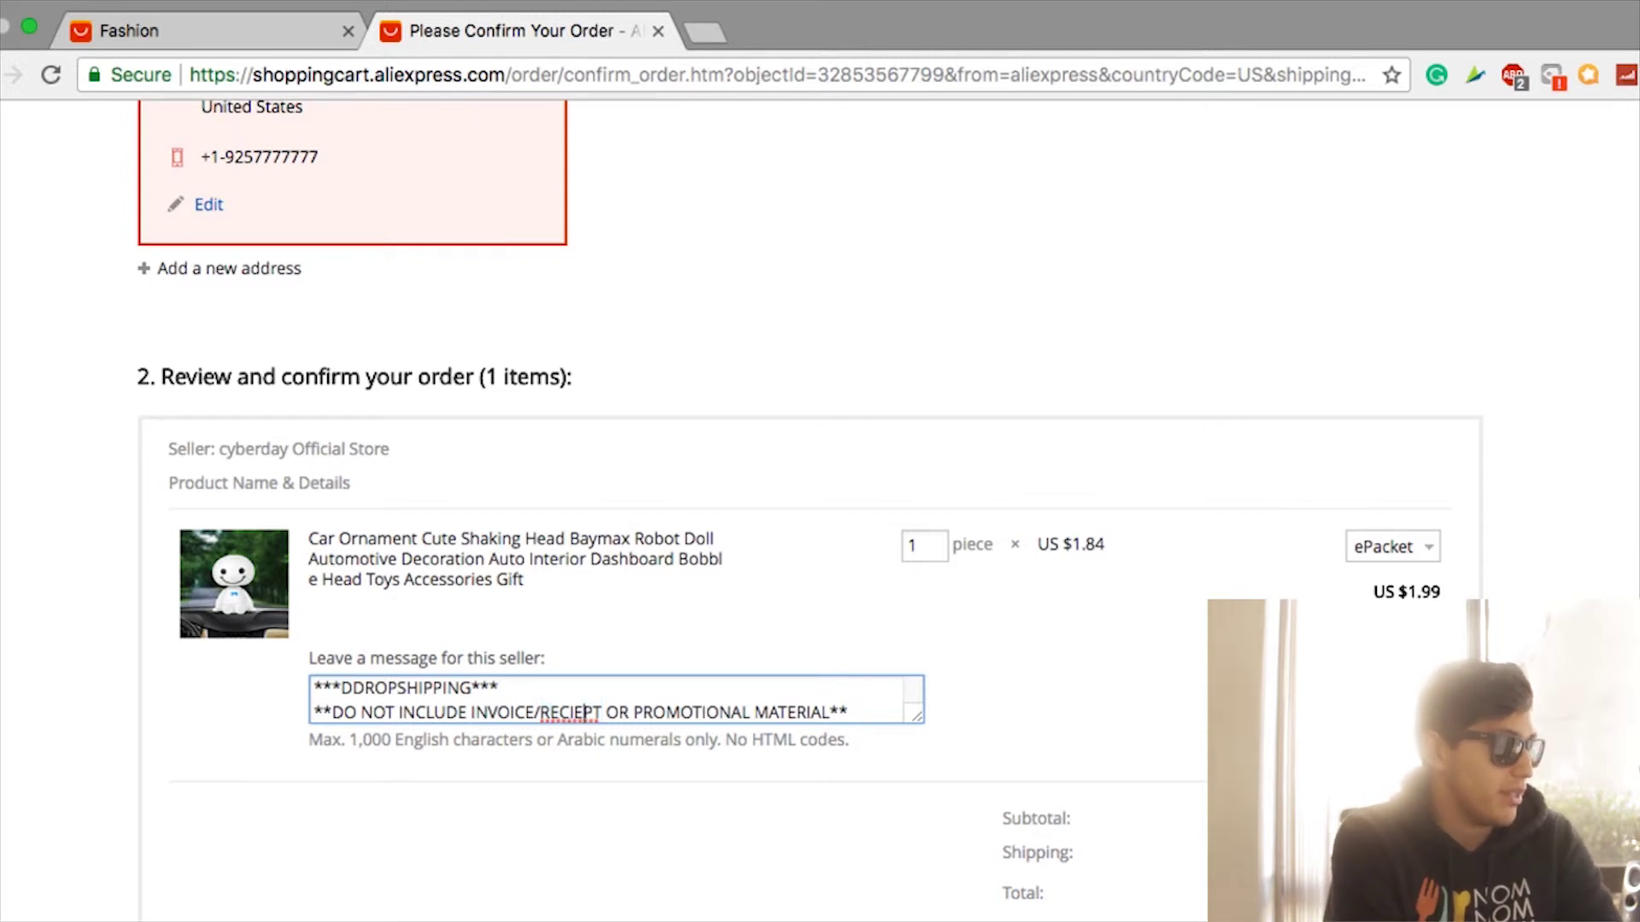
{"action": "key", "text": "BackSpace"}
{"action": "key", "text": "BackSpace"}
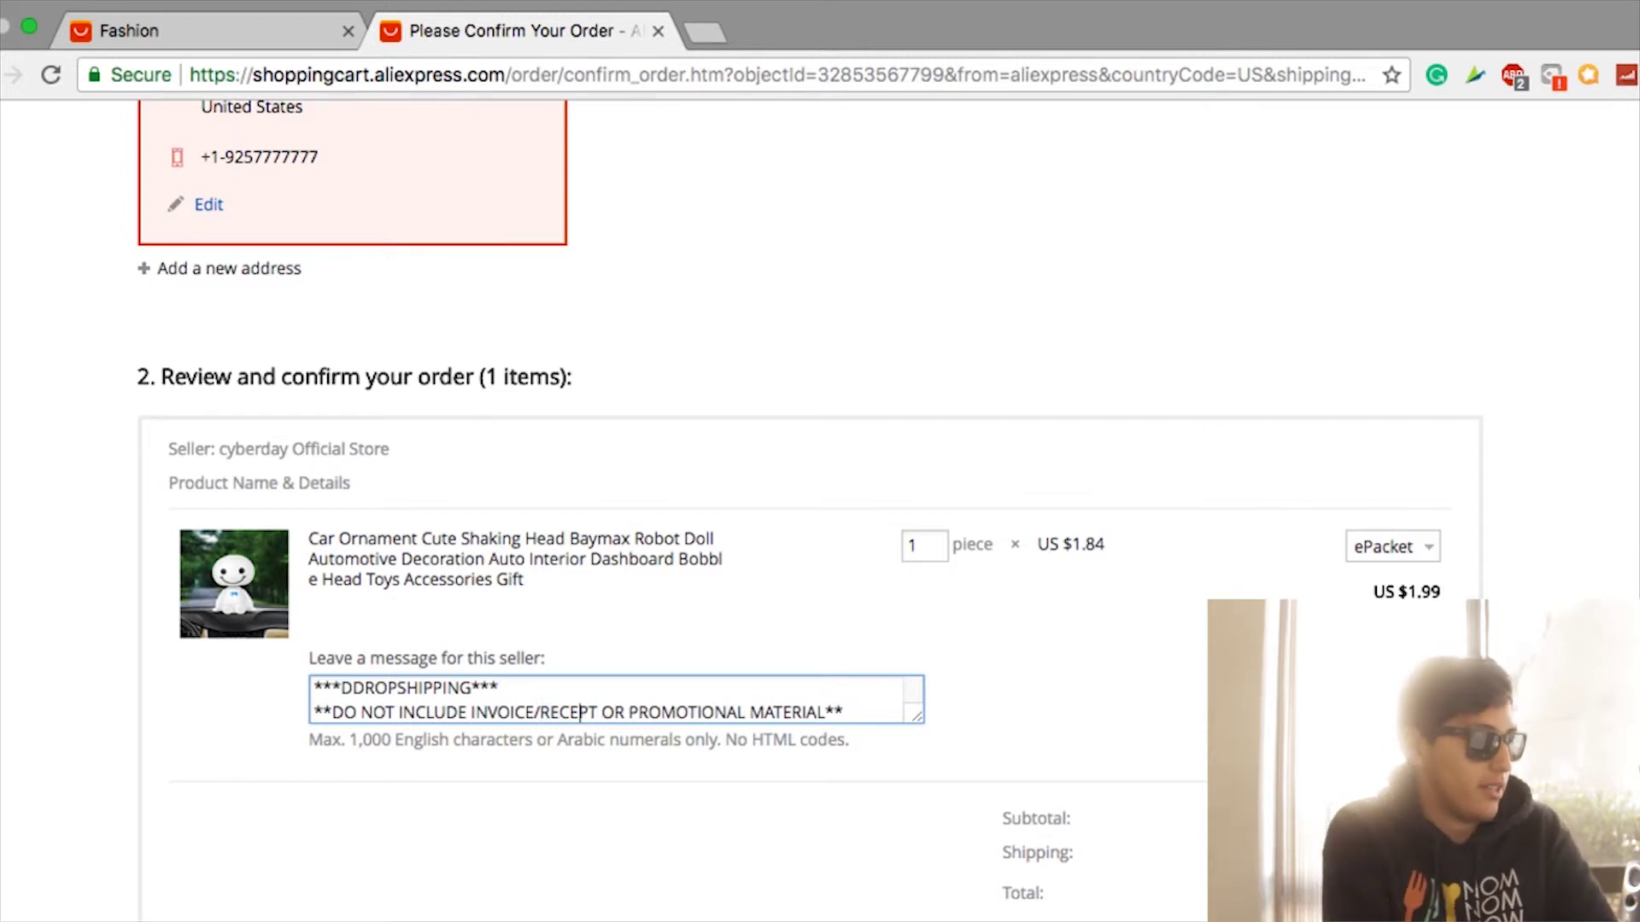
{"action": "type", "text": "EI"}
{"action": "key", "text": "Tab"}
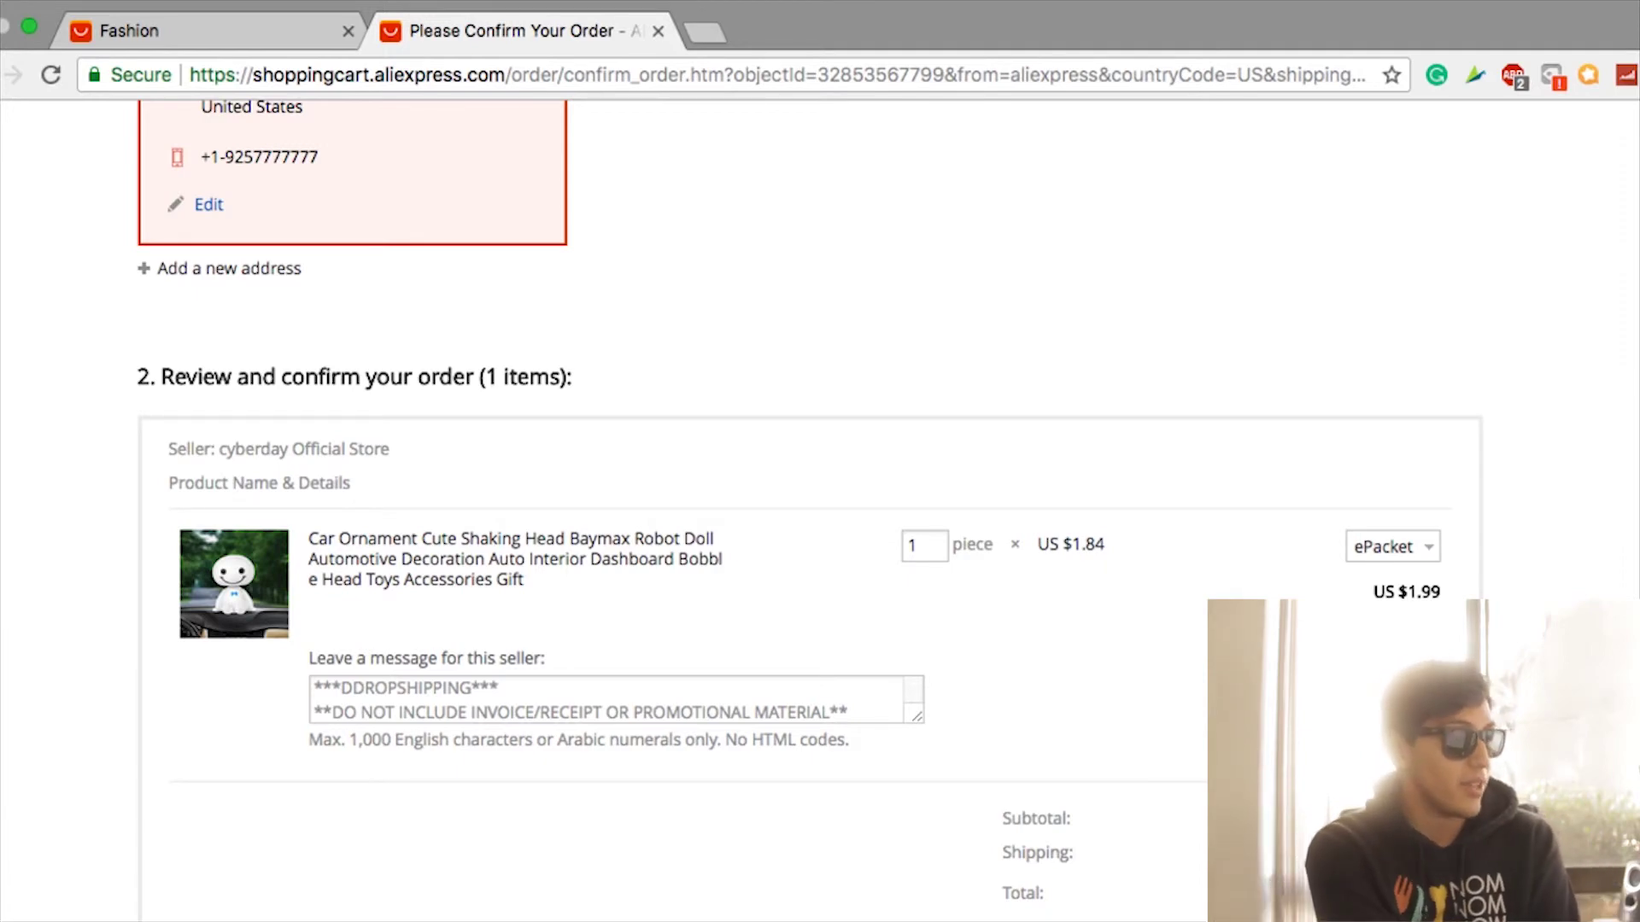
Bring the Payment method section with the empty card details form into view
{"action": "scroll", "coordinate": [795, 513], "scroll_direction": "down", "scroll_amount": 12}
{"action": "scroll", "coordinate": [795, 512], "scroll_direction": "up", "scroll_amount": 2}
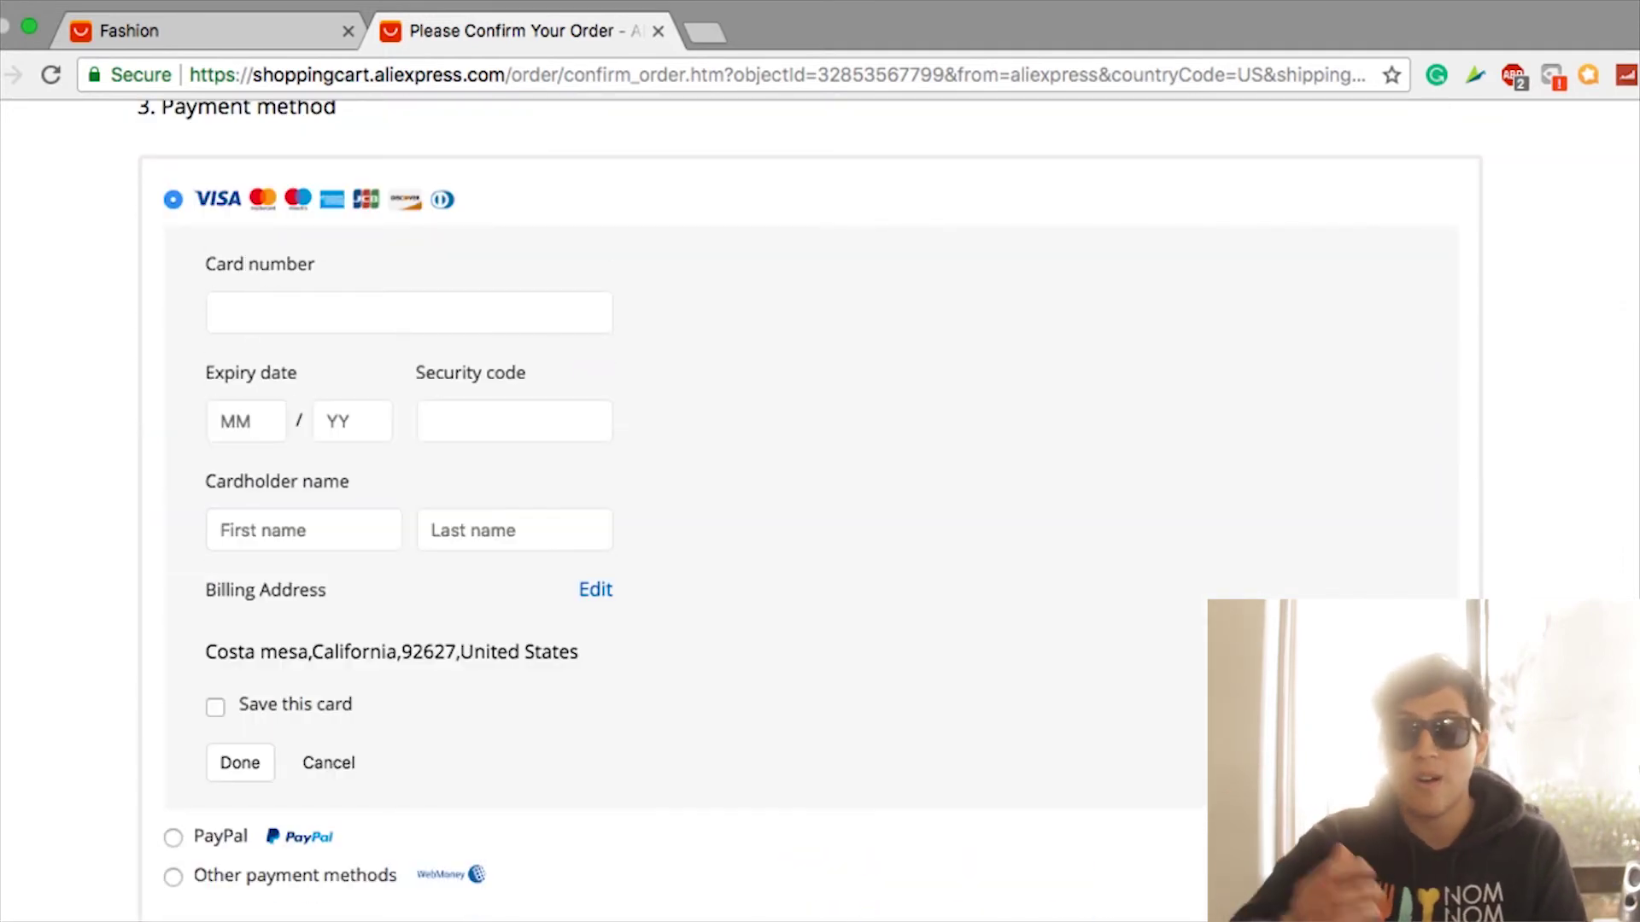